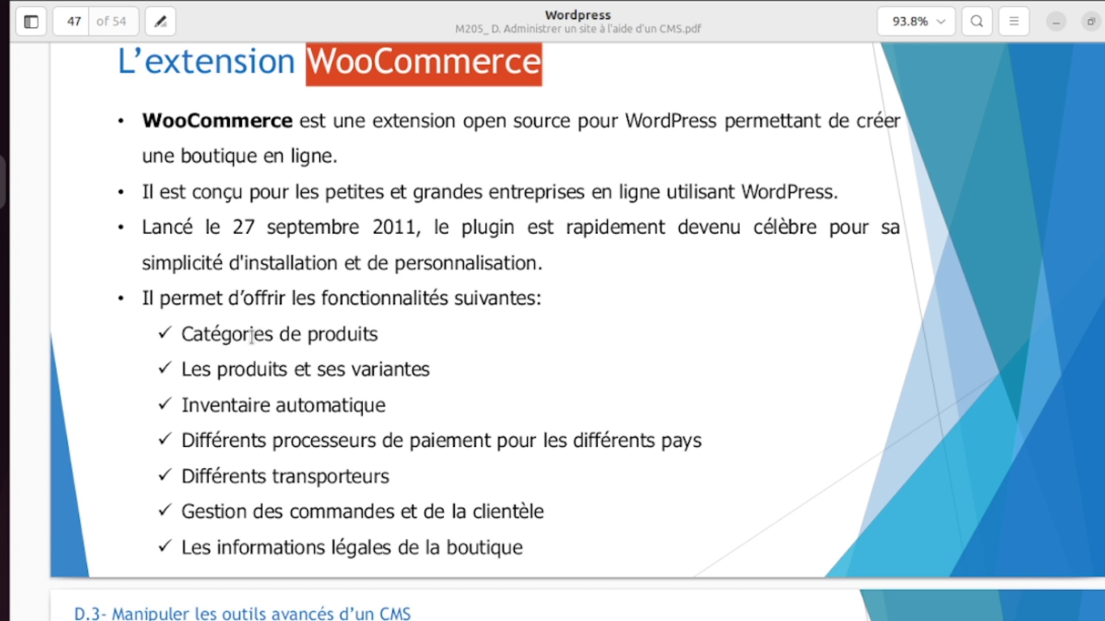
- On the page 47 WooCommerce slide, clear the title highlight and highlight 'produits' and 'paiement'
click(252, 337)
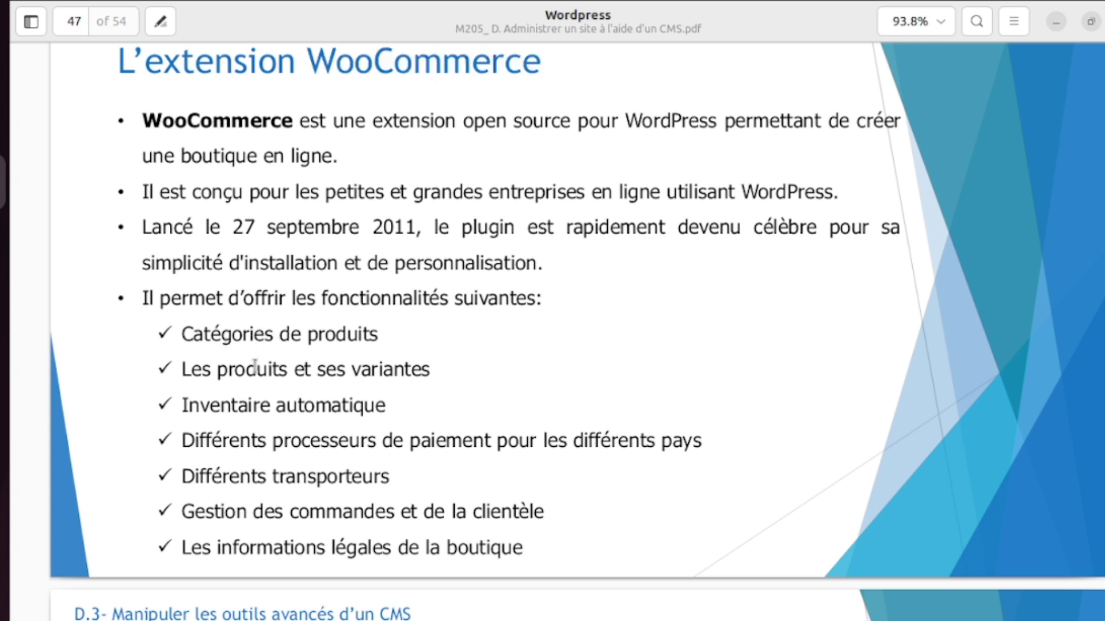
double_click(255, 368)
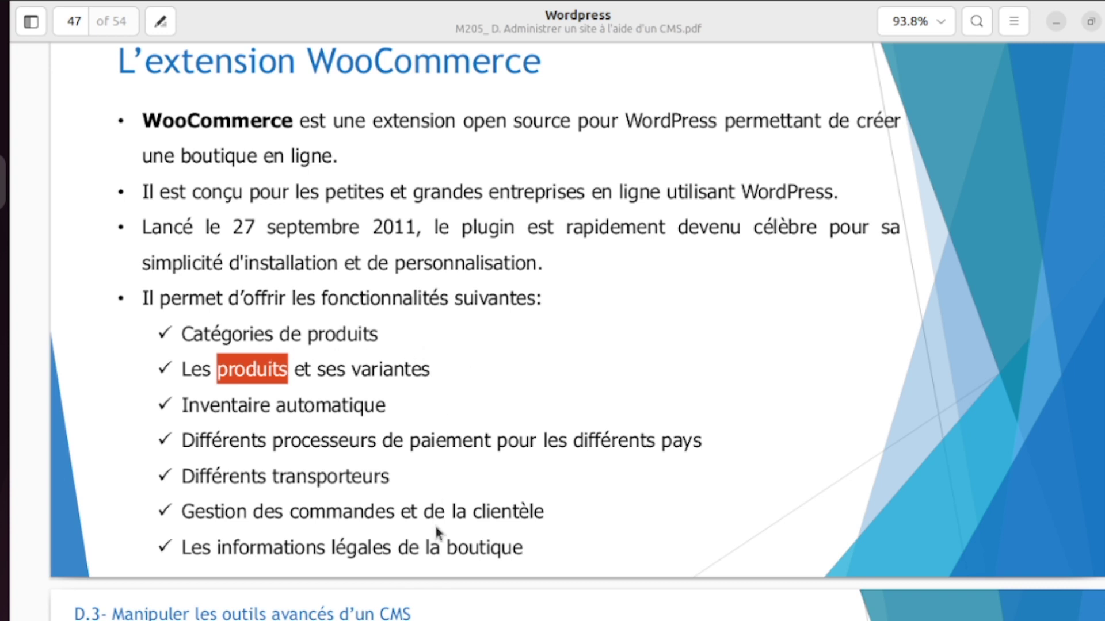
double_click(435, 449)
- Scroll to the page 48 WooCommerce download slide, then bring up the browser showing phpMyAdmin
scroll(436, 449, down, 10)
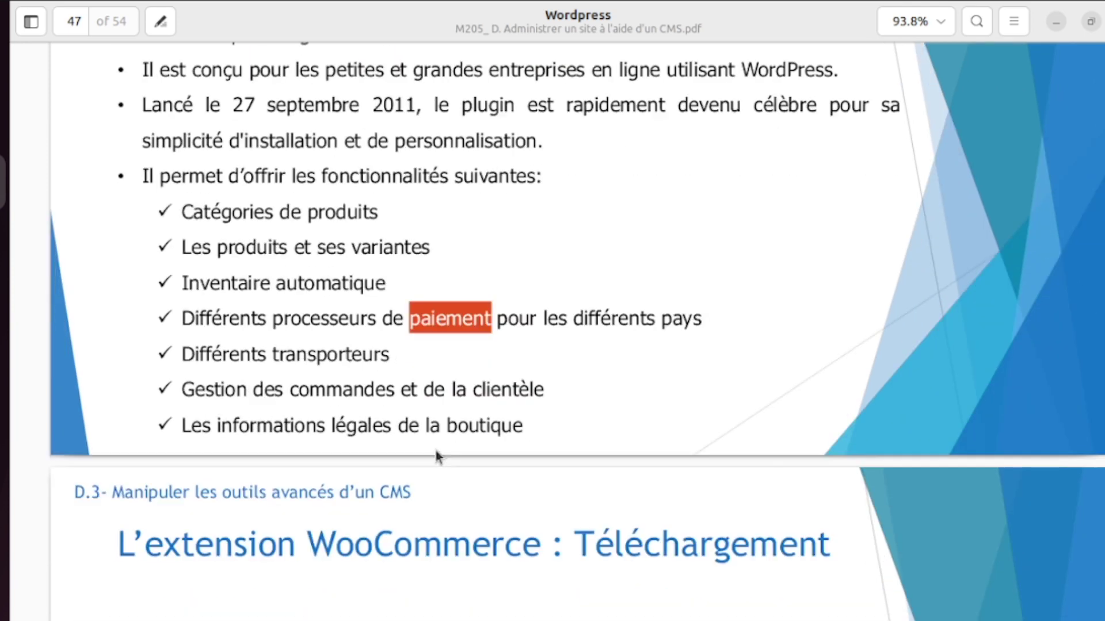
scroll(436, 450, down, 3)
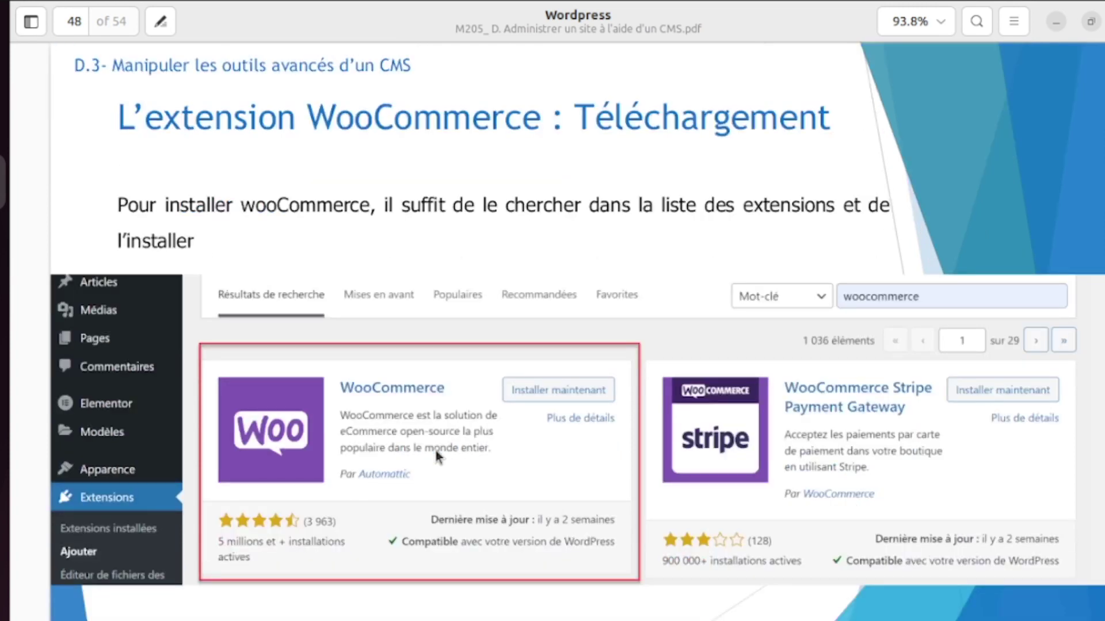
scroll(435, 450, down, 2)
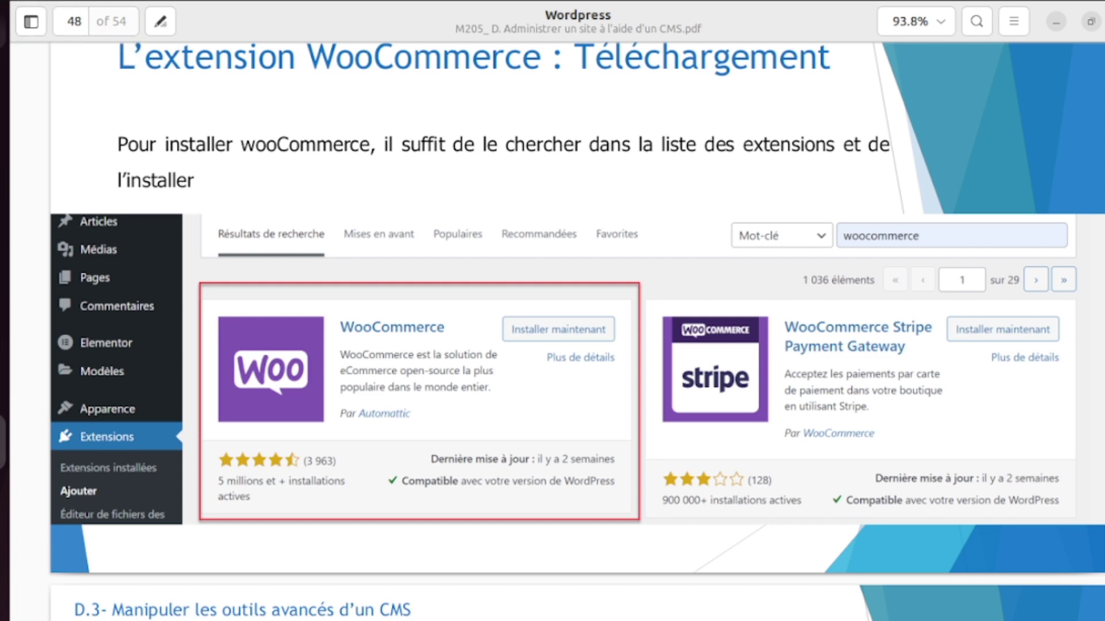
click(4, 41)
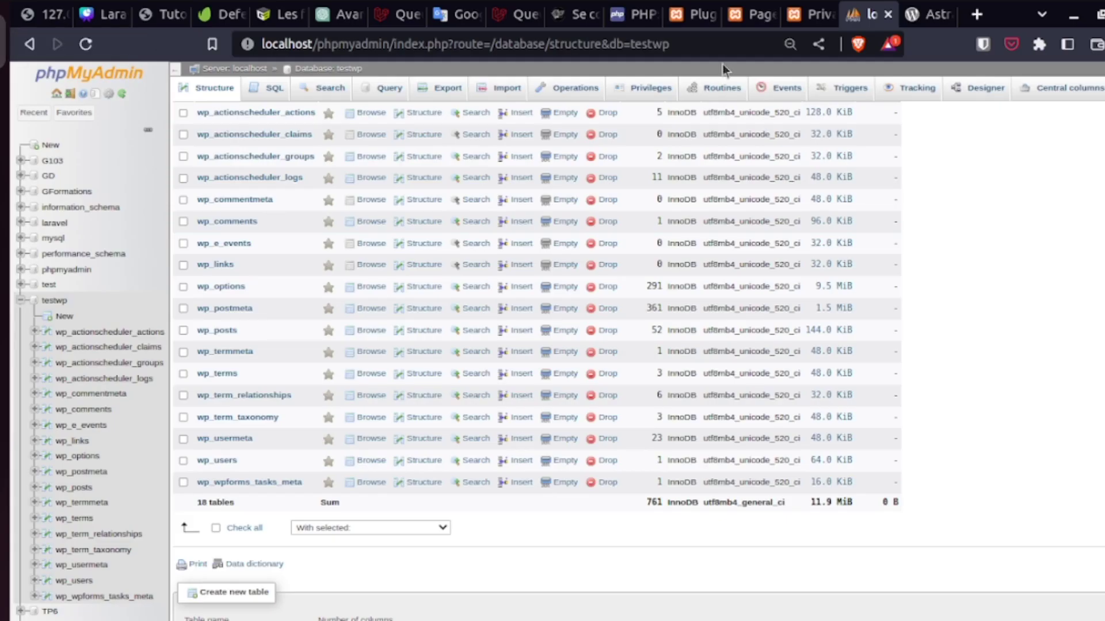
- In the WordPress admin tab, open the Installed Plugins list and go to Add New plugins
click(752, 22)
click(695, 18)
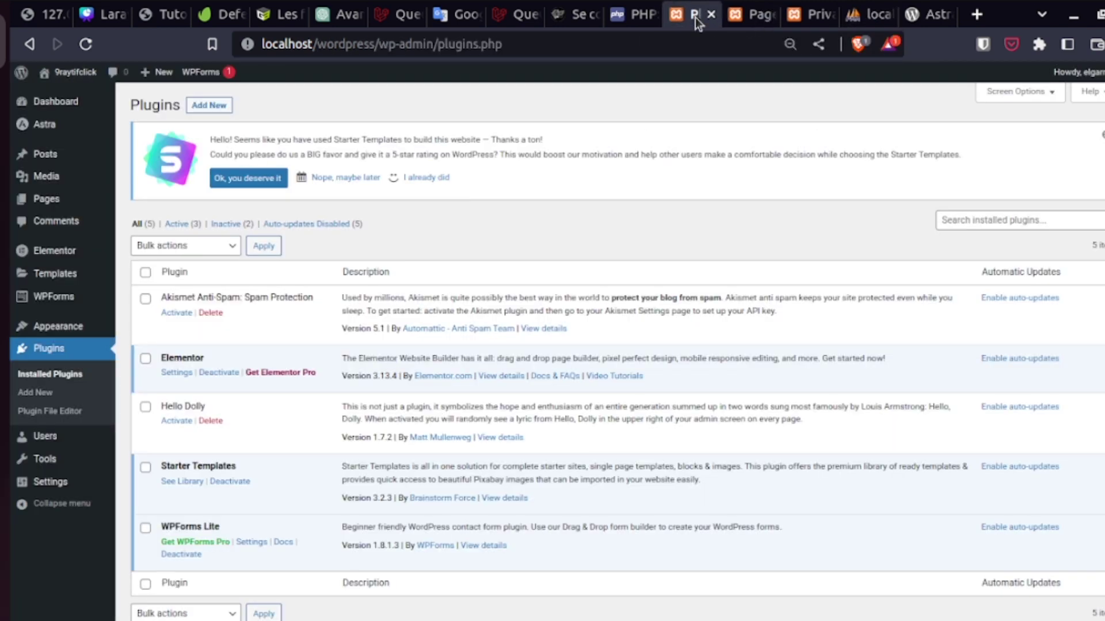
click(87, 347)
click(210, 104)
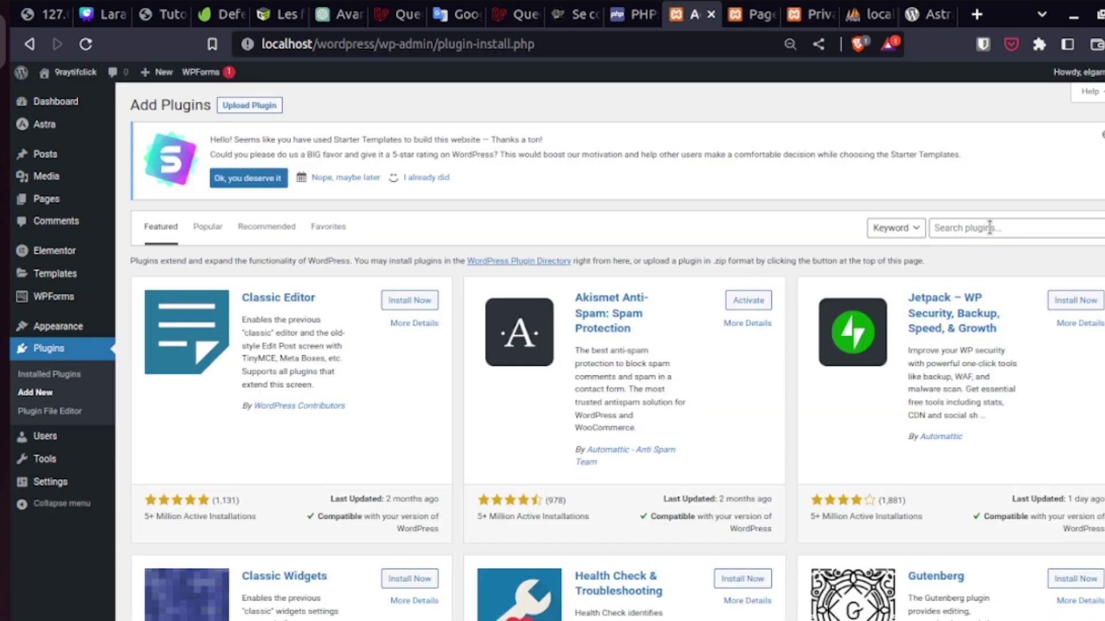
- Search the Add Plugins directory for 'Woo' to list WooCommerce by Automattic
click(990, 227)
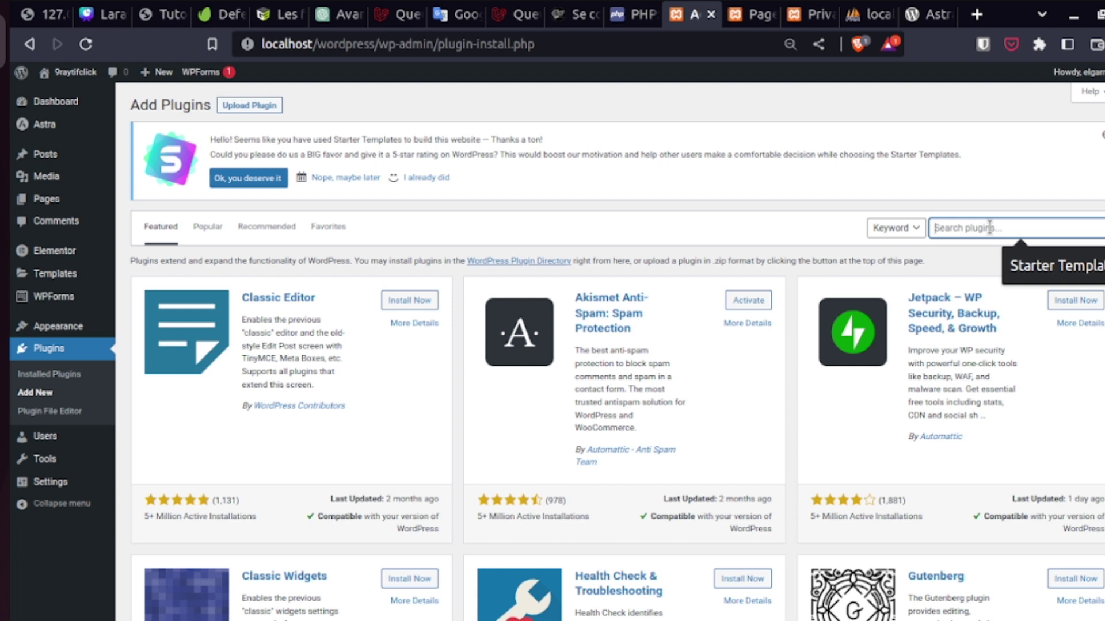
text(Woo)
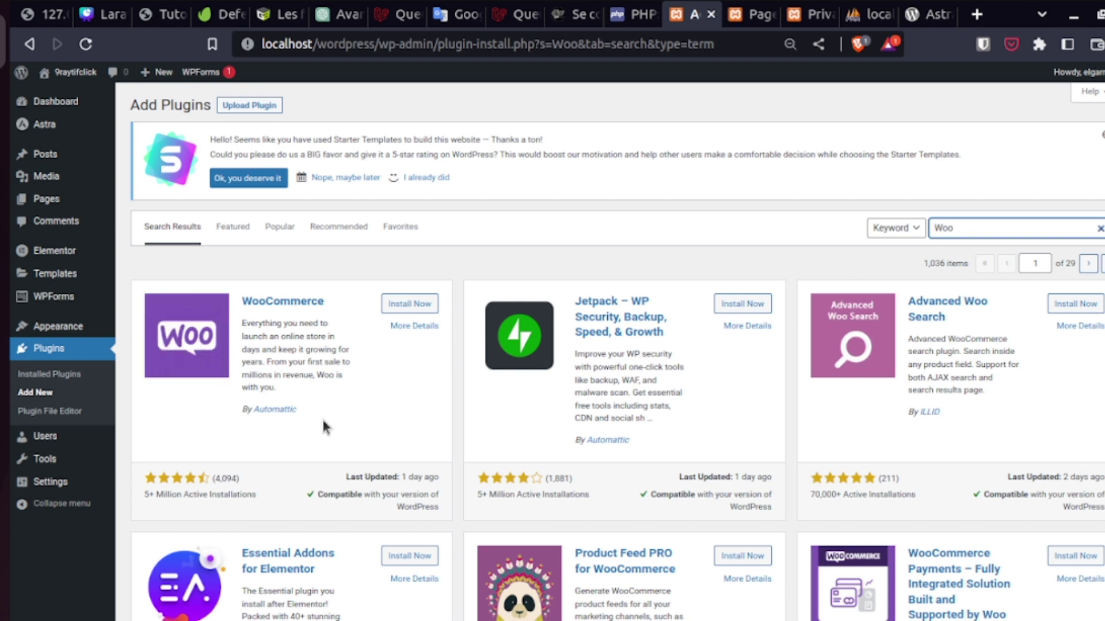
- Install the WooCommerce plugin from its search result card and activate it
click(425, 306)
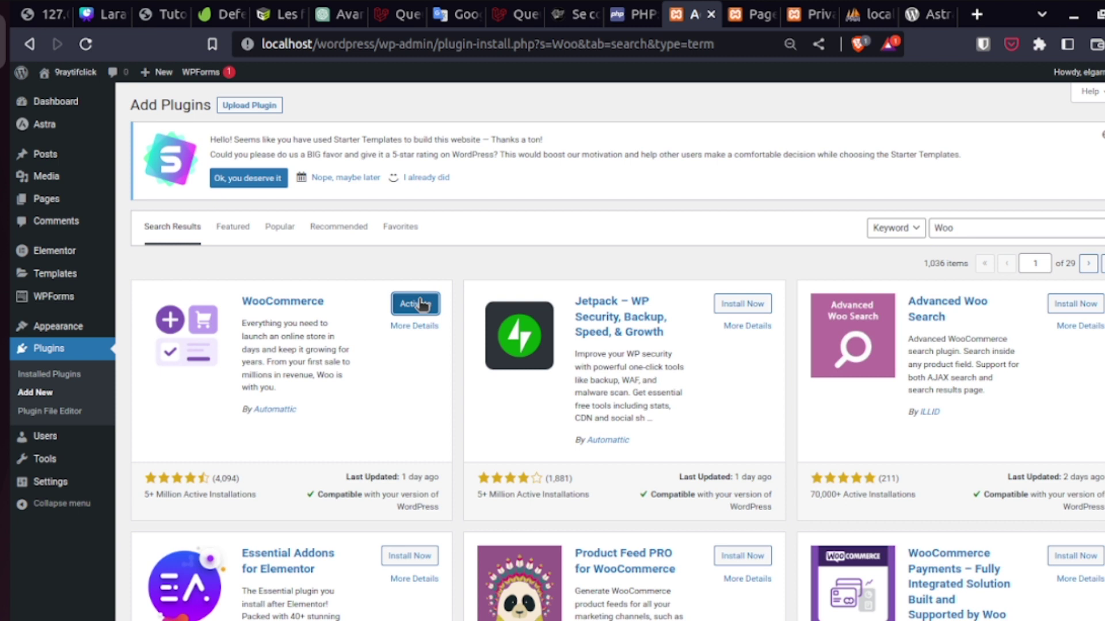
click(420, 303)
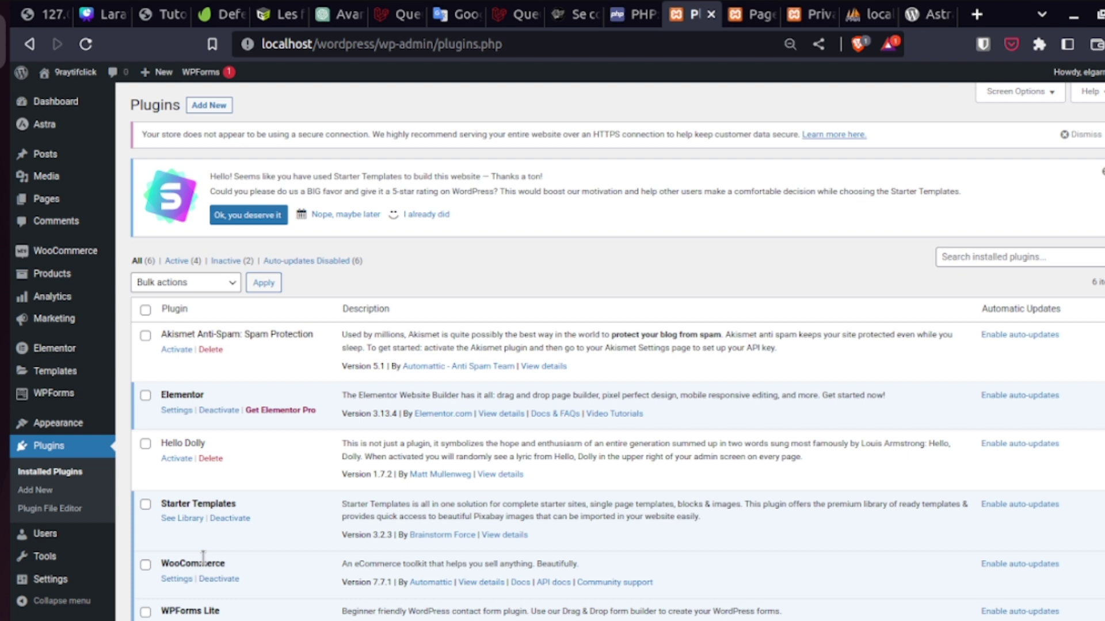
- Launch the WooCommerce setup wizard from the WooCommerce sidebar menu
mouse_move(61, 259)
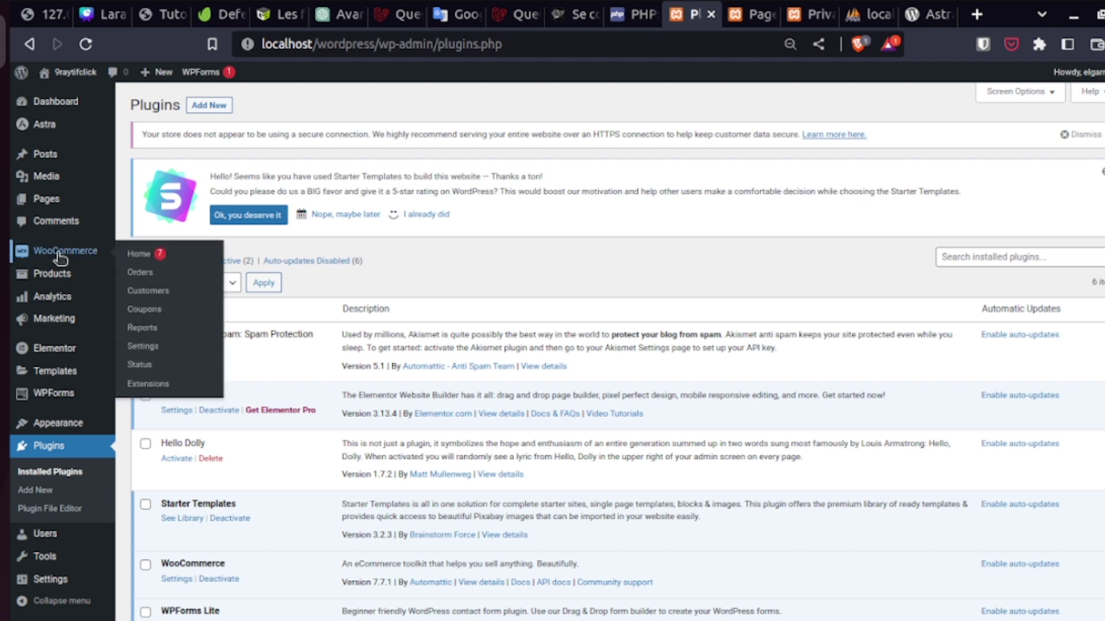
click(58, 255)
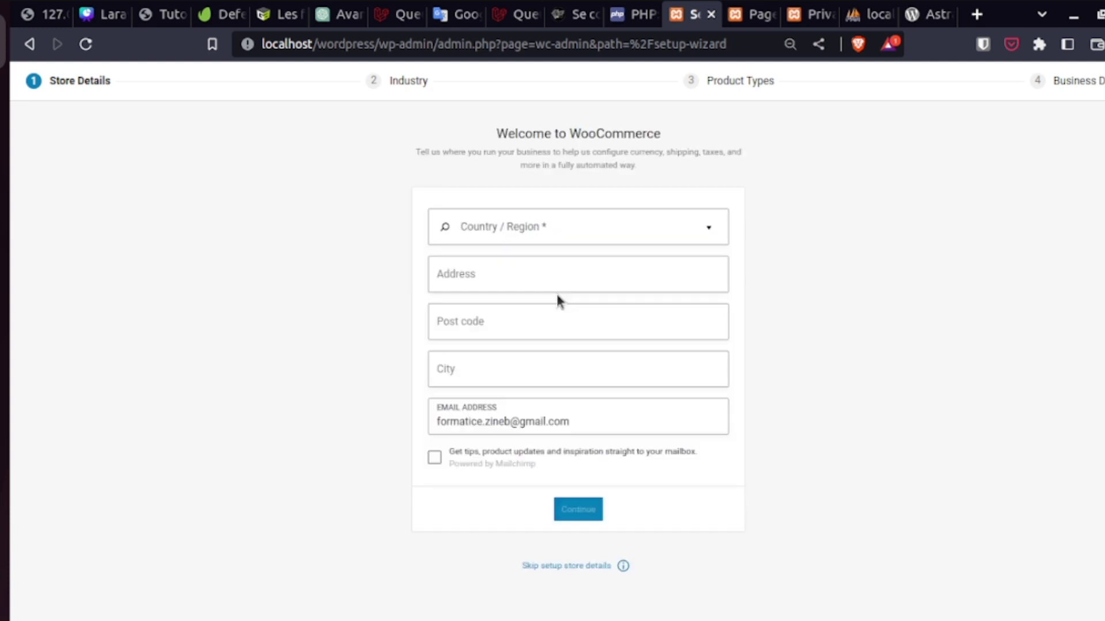
- Enter store details: country Morocco, address Safi, post code 460000, city Safi, and continue
click(614, 227)
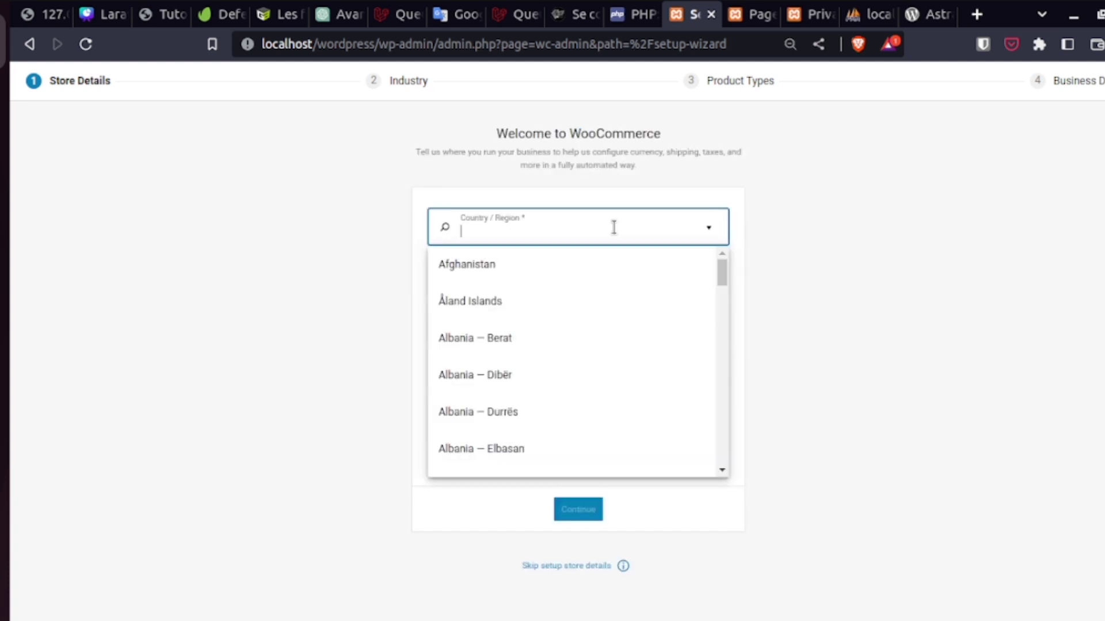
text(Mo)
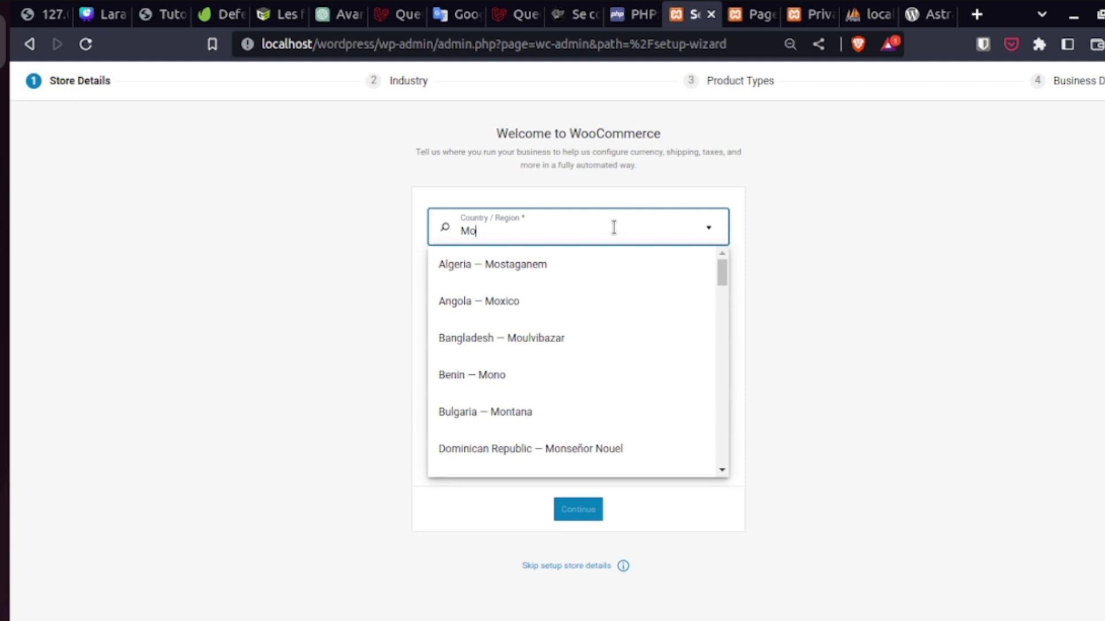
click(485, 270)
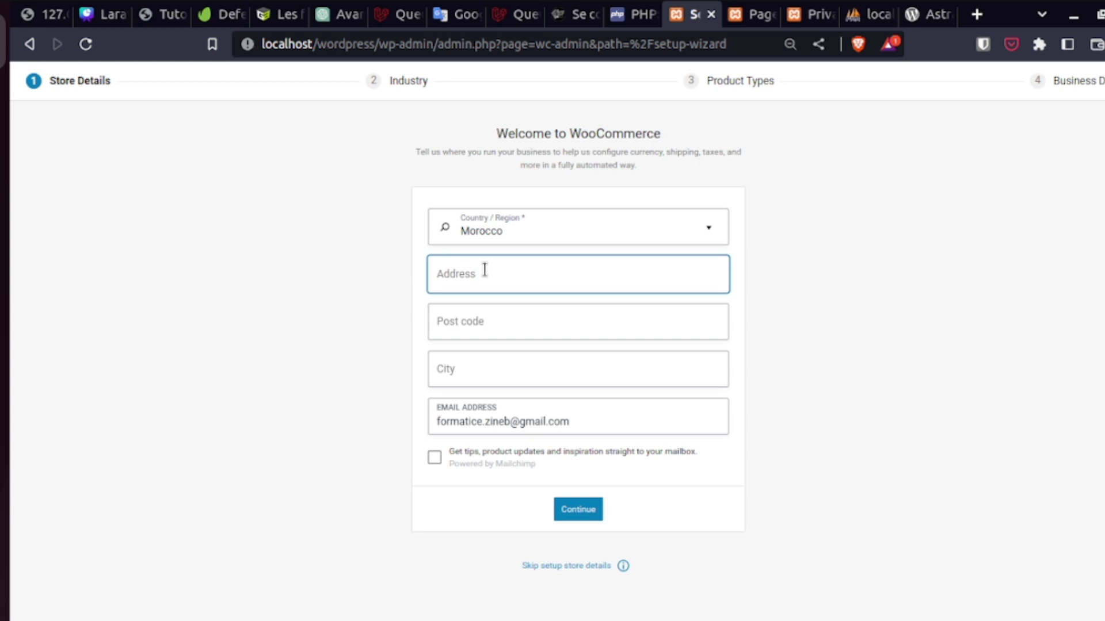
text(Safi)
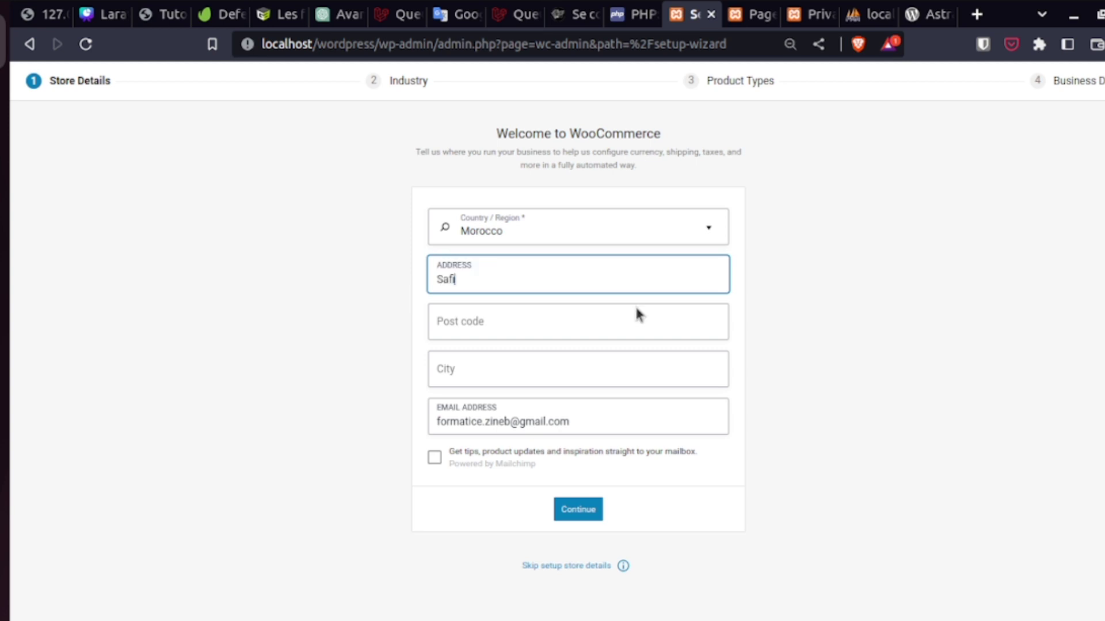
click(623, 321)
text(46)
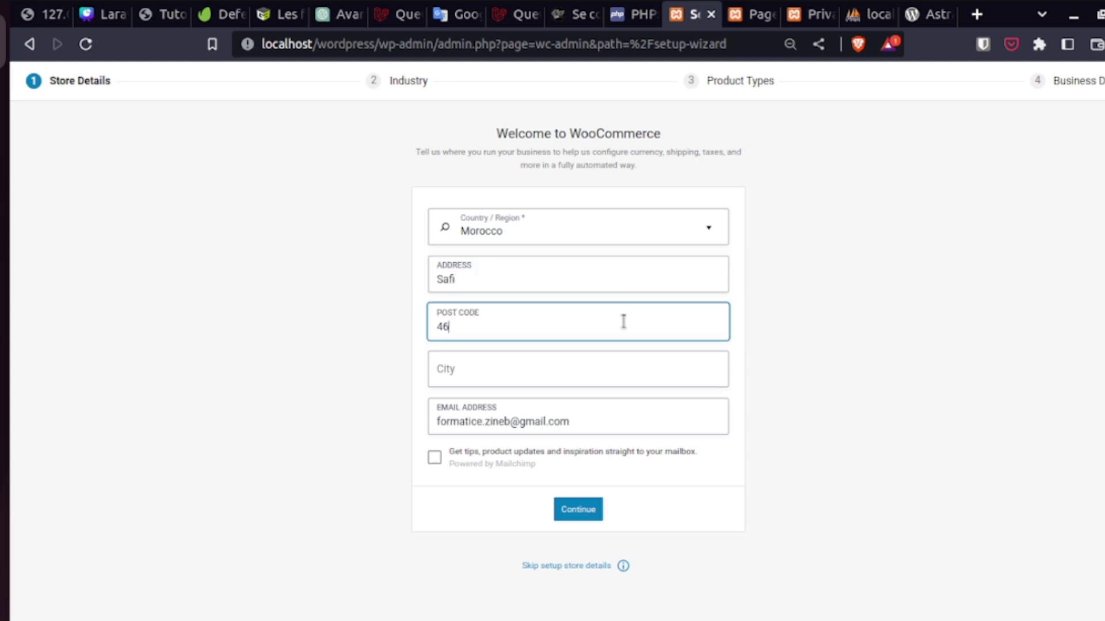
text(0000)
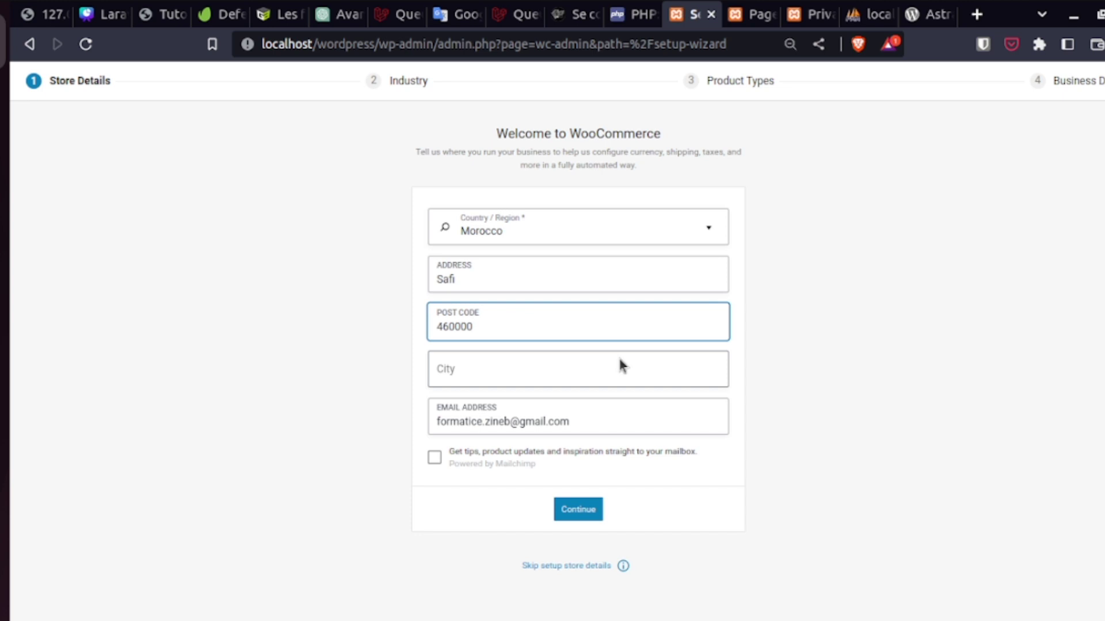
click(619, 363)
text(Safi)
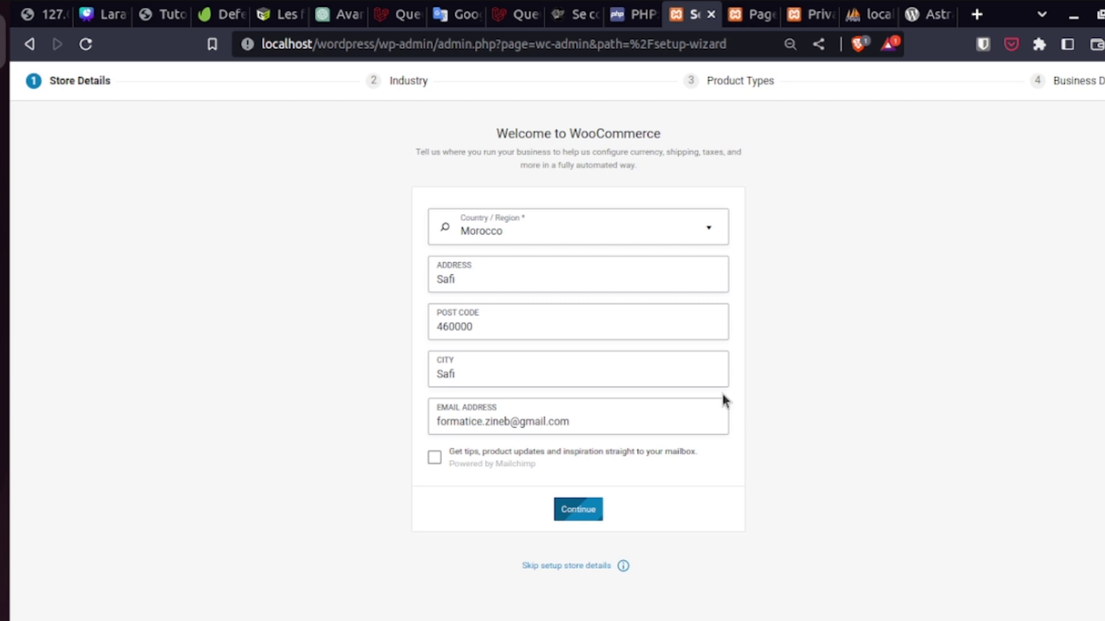
key(Return)
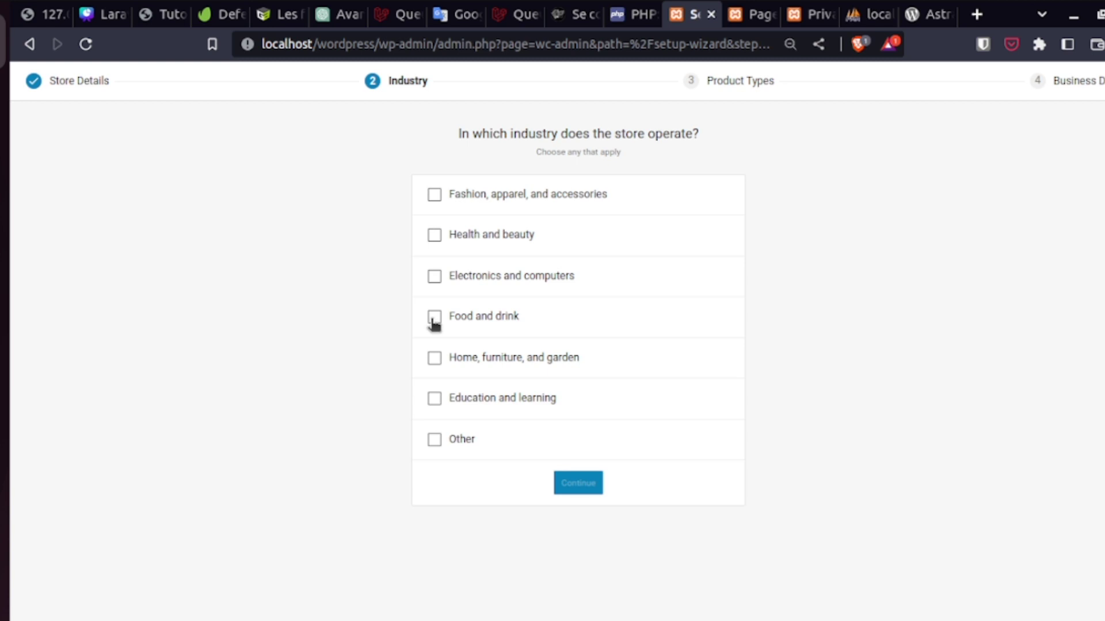
- Tick Education and learning as the store industry and continue
click(435, 400)
key(Return)
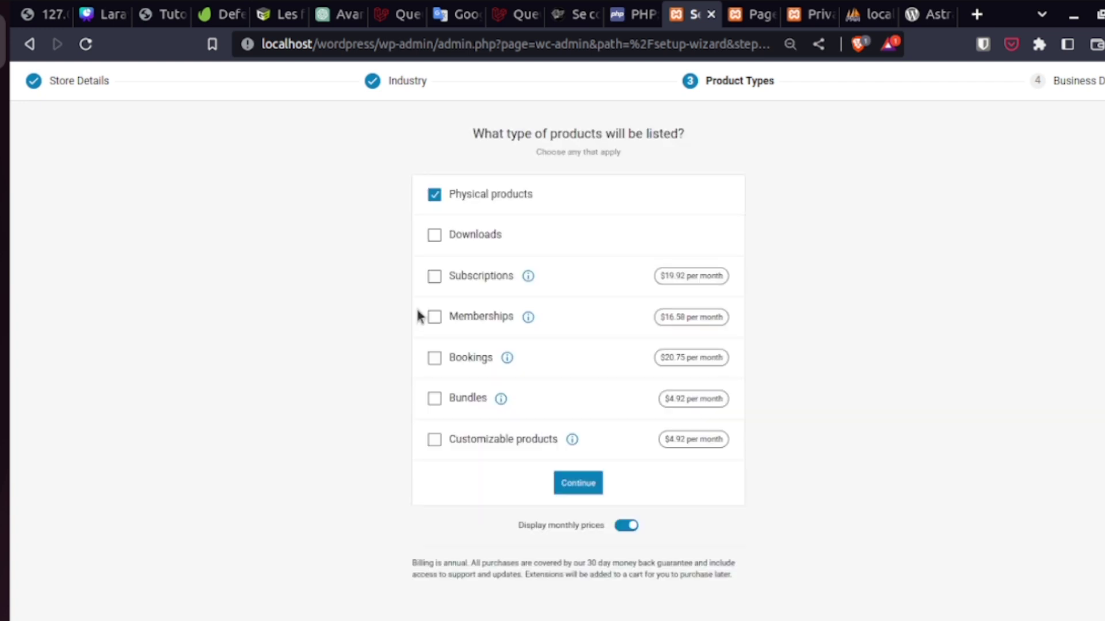
- Add Downloads, Memberships, Bookings, Subscriptions and Customizable products as product types, then continue
click(436, 240)
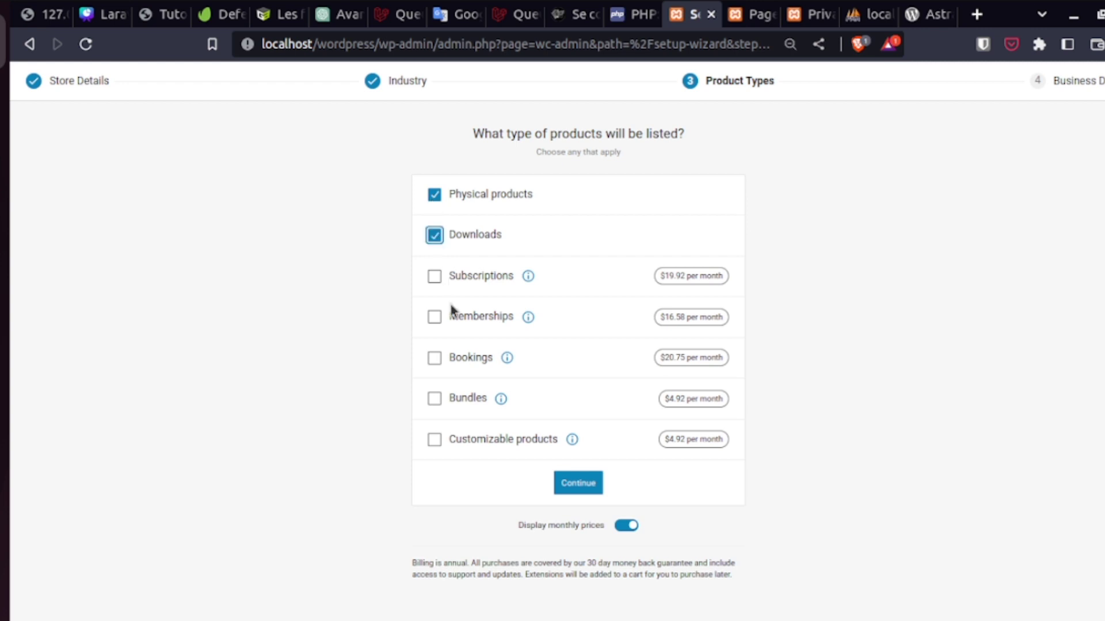
click(435, 316)
click(435, 359)
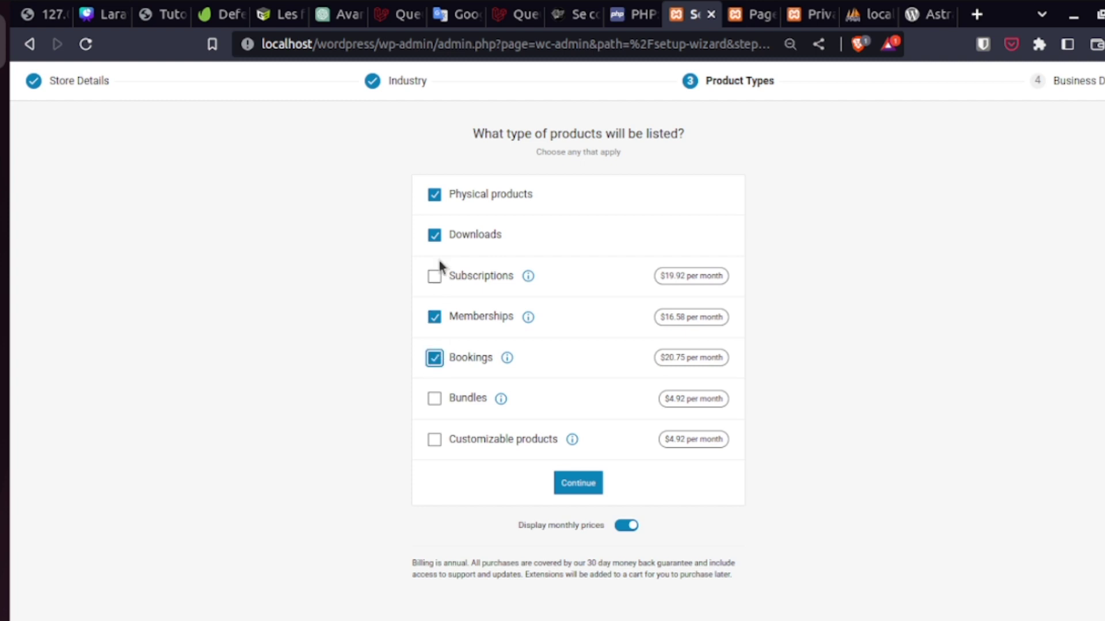
click(438, 278)
click(437, 441)
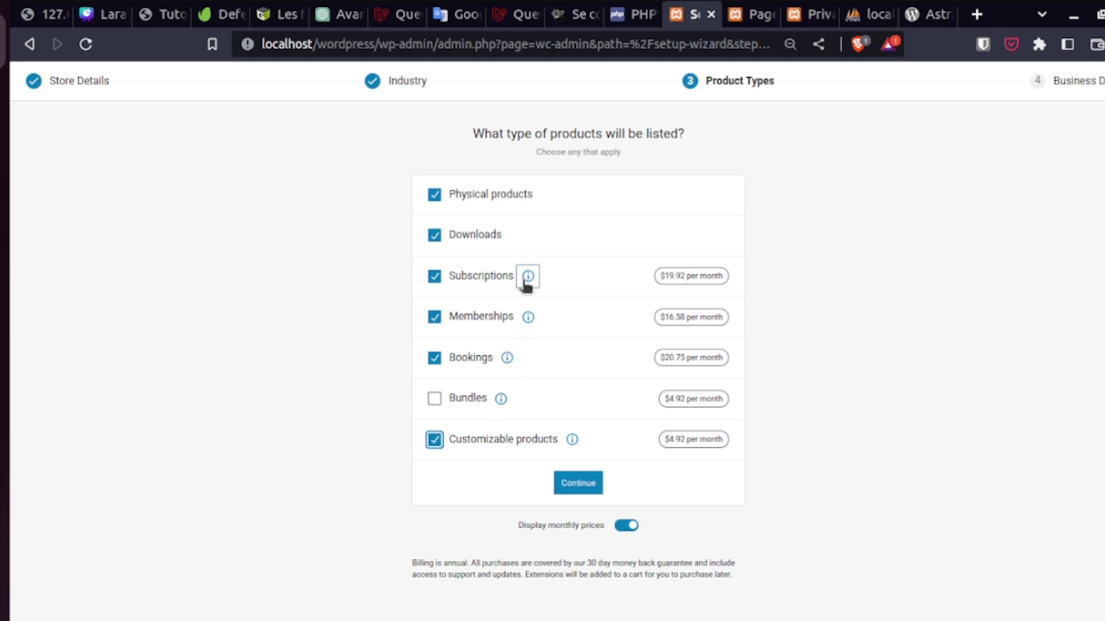
mouse_move(525, 282)
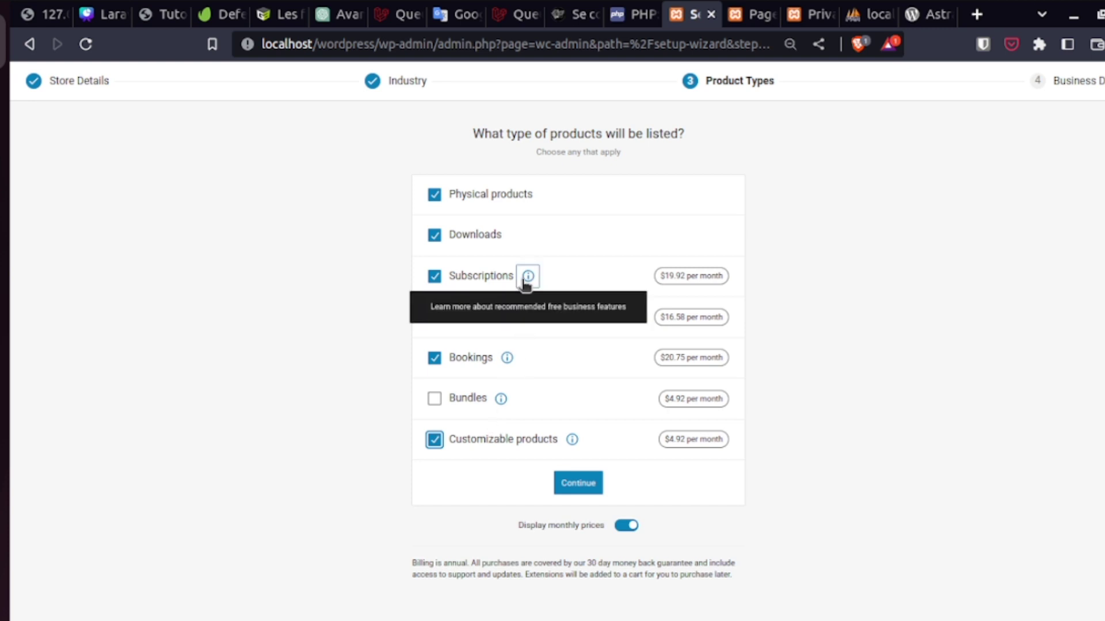
click(579, 482)
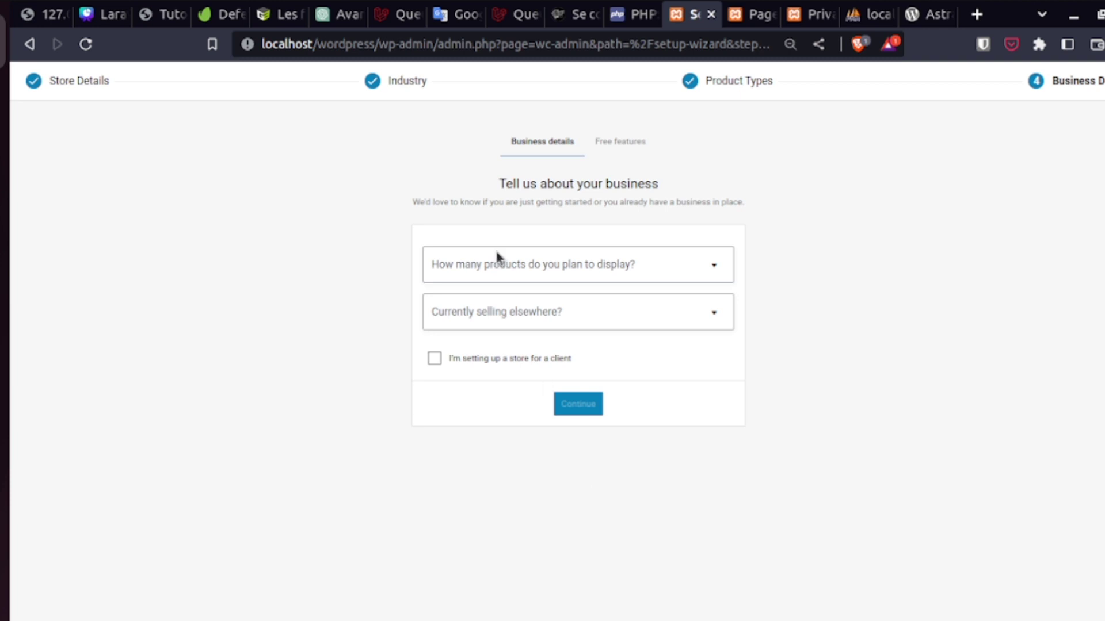
- Answer 11 - 100 for planned products and No for selling elsewhere, then continue
click(526, 275)
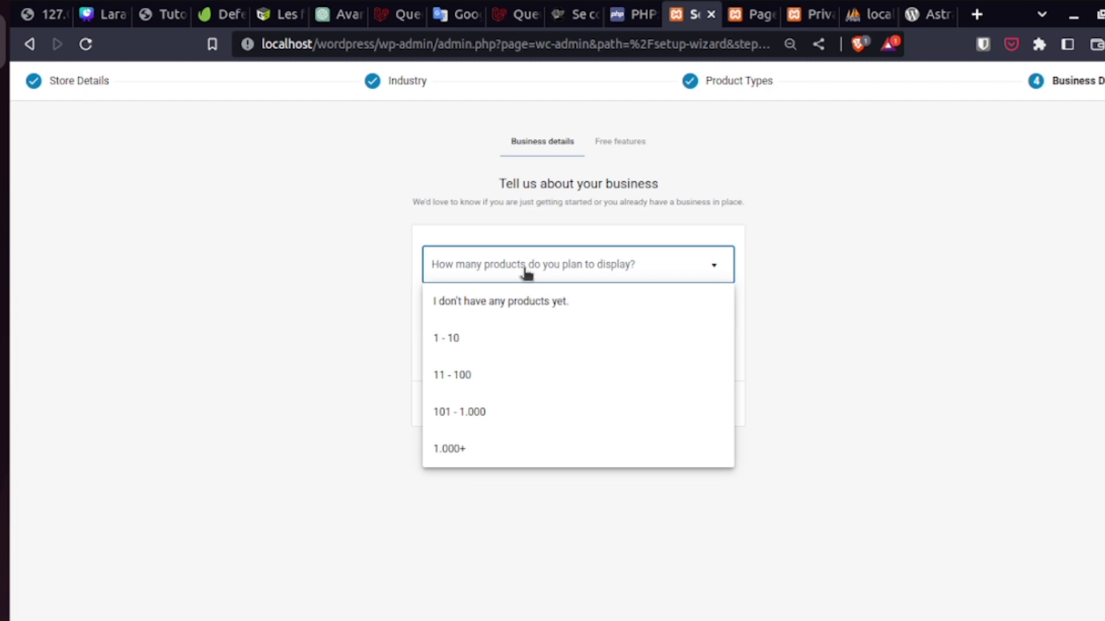
click(451, 381)
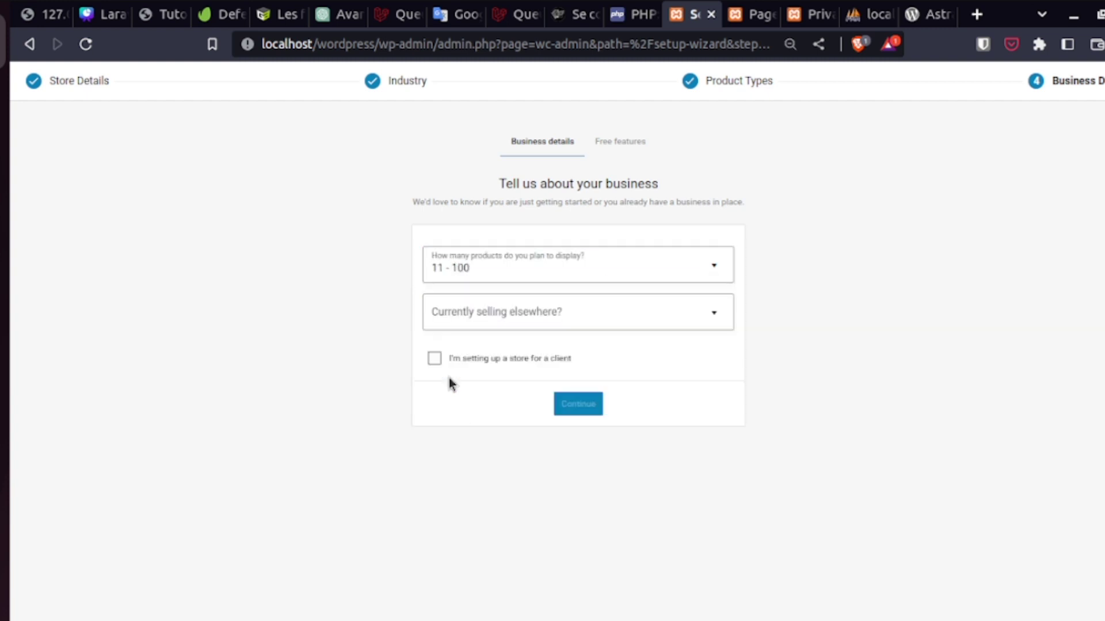
click(542, 318)
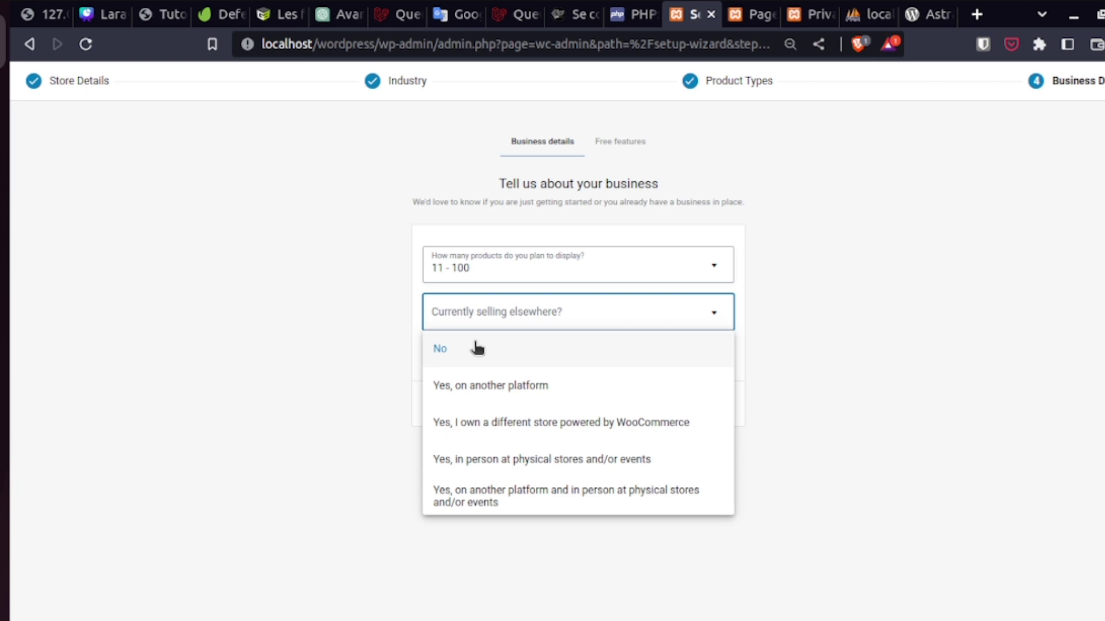
click(441, 349)
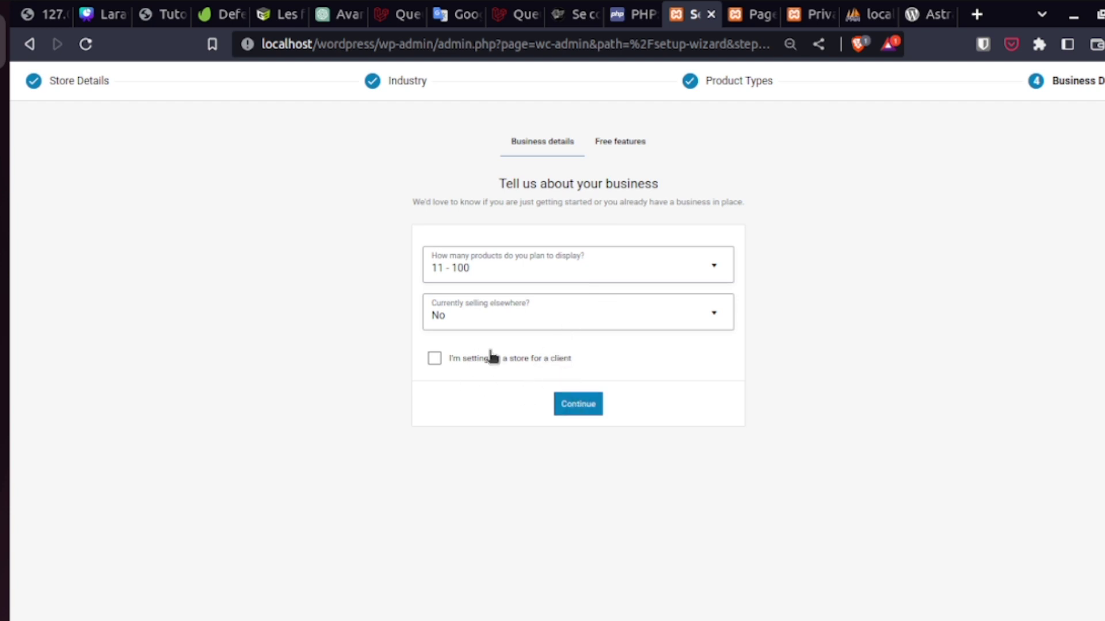
click(576, 404)
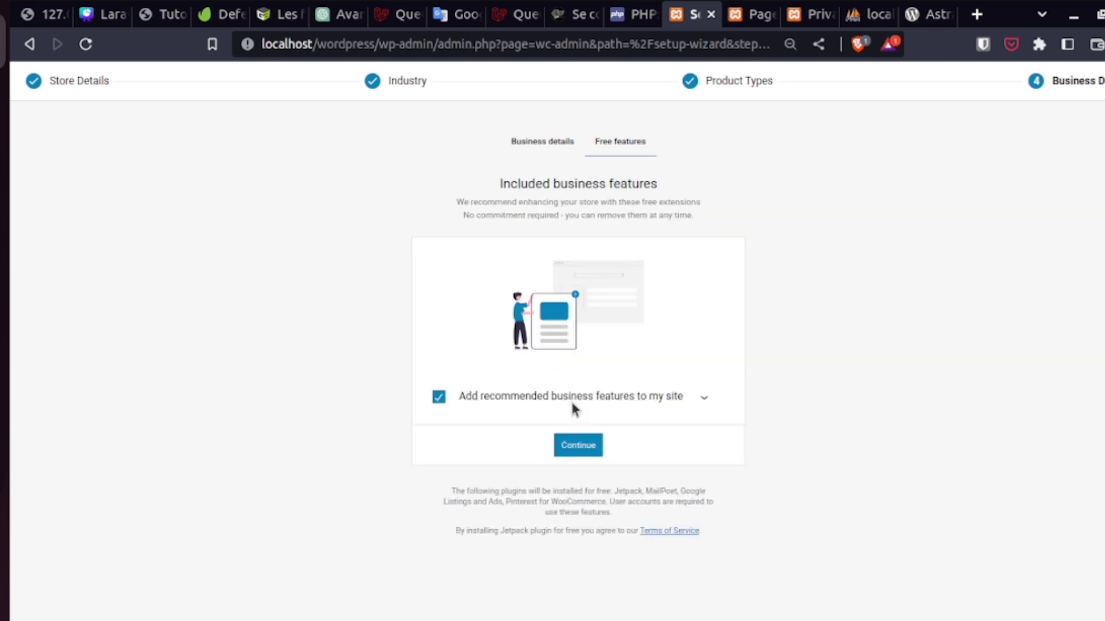
- Keep 'Add recommended business features' checked and continue so the free plugins install
click(581, 446)
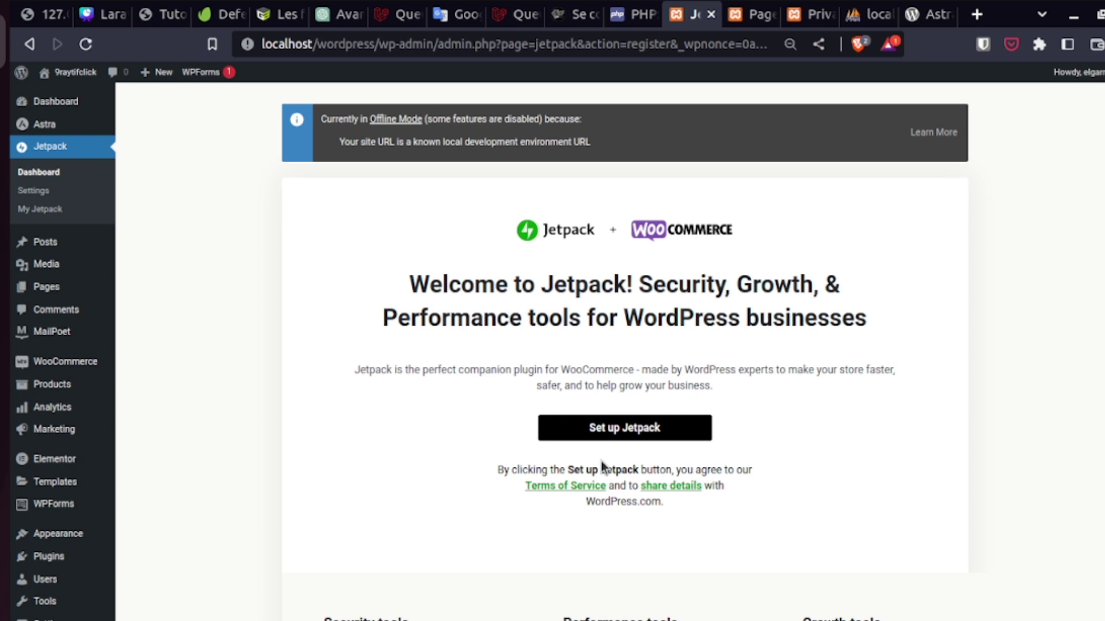
- Try Set up Jetpack twice; it fails with 'An error occurred. Please try again.'
double_click(477, 371)
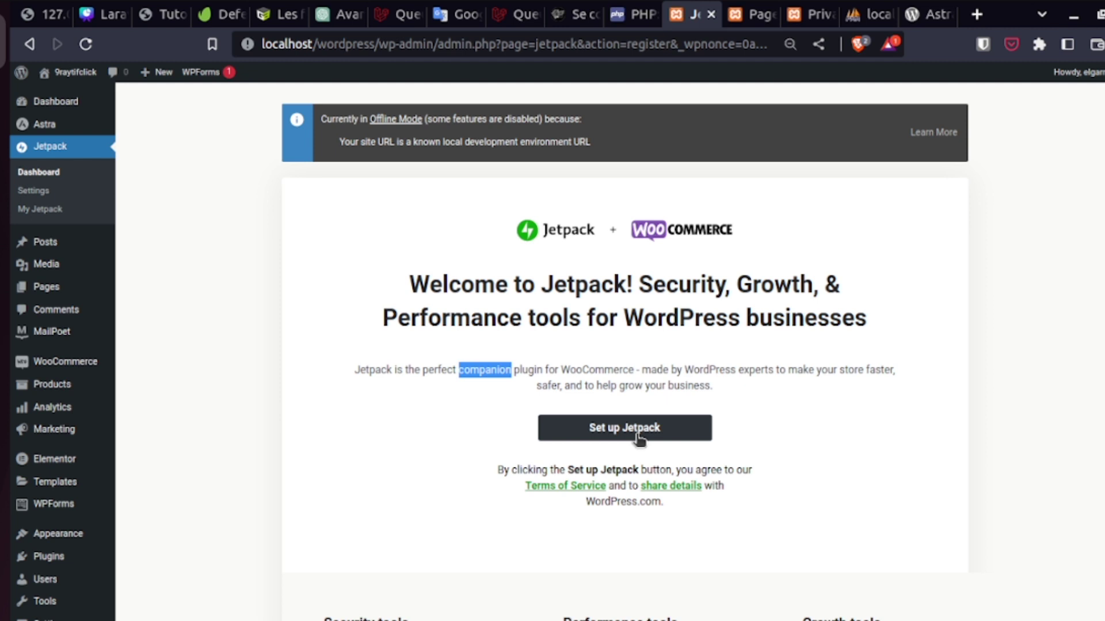
click(639, 437)
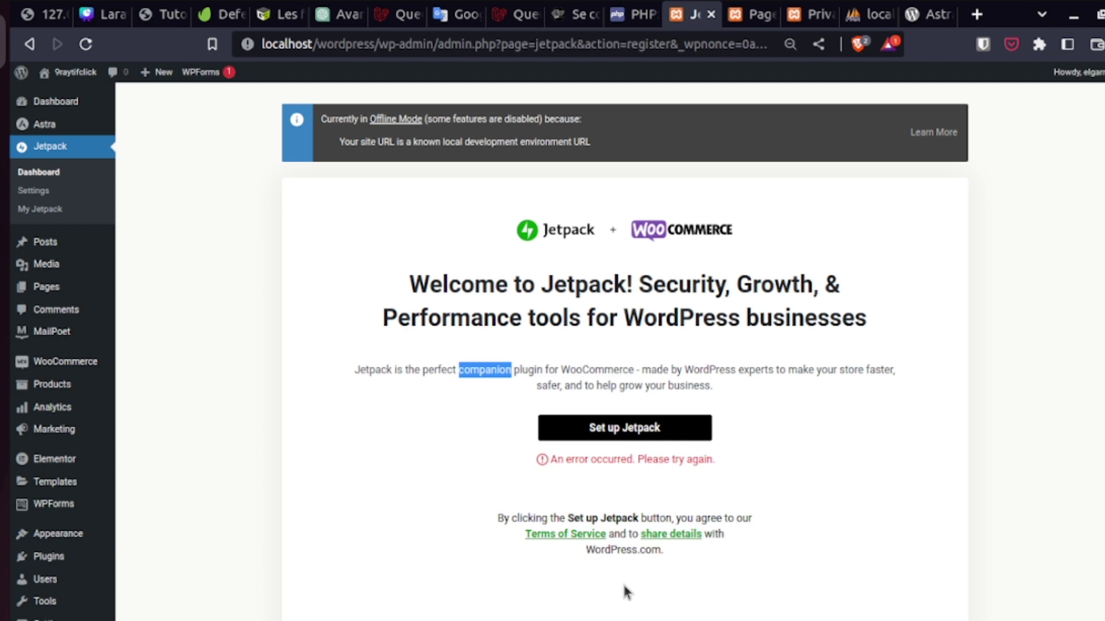
click(542, 458)
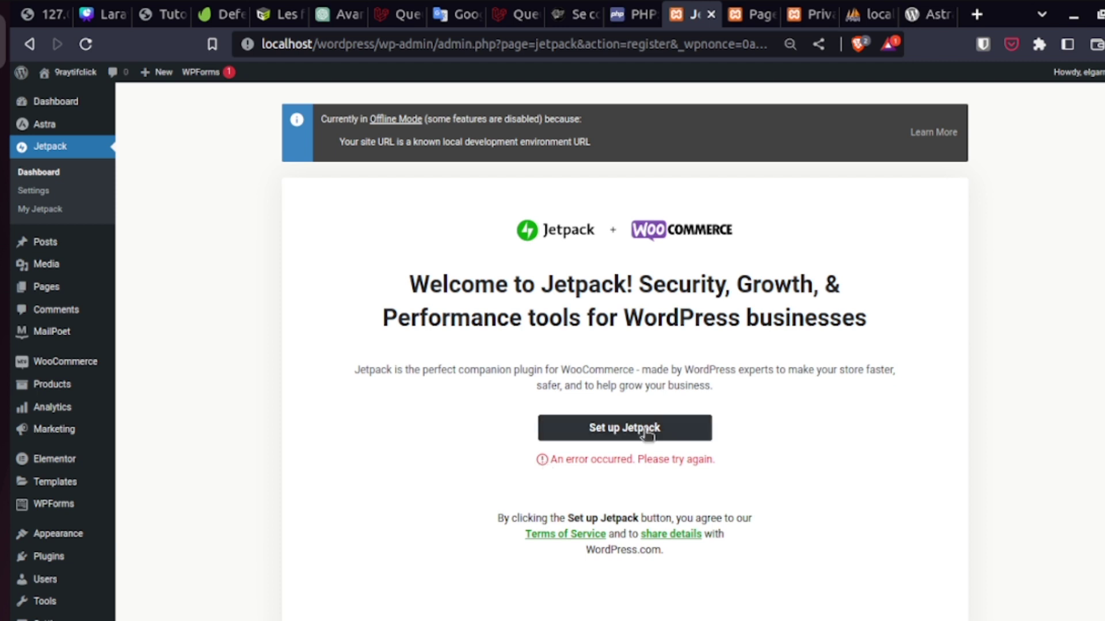
click(645, 431)
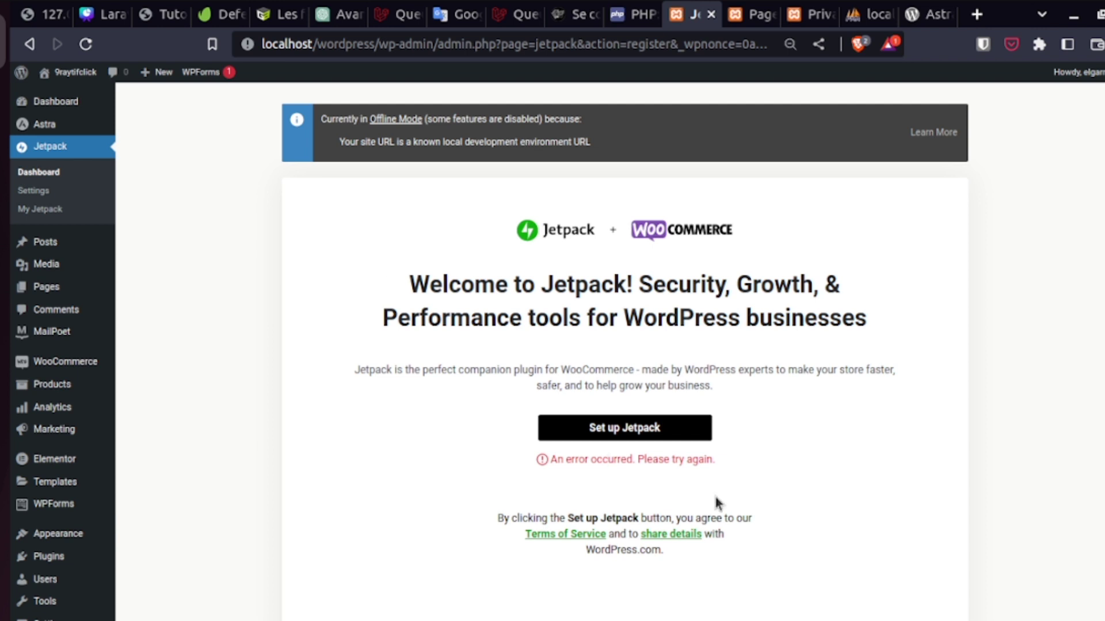
- Scroll the Jetpack error page, then return to the WooCommerce home
scroll(716, 497, down, 3)
scroll(624, 345, down, 3)
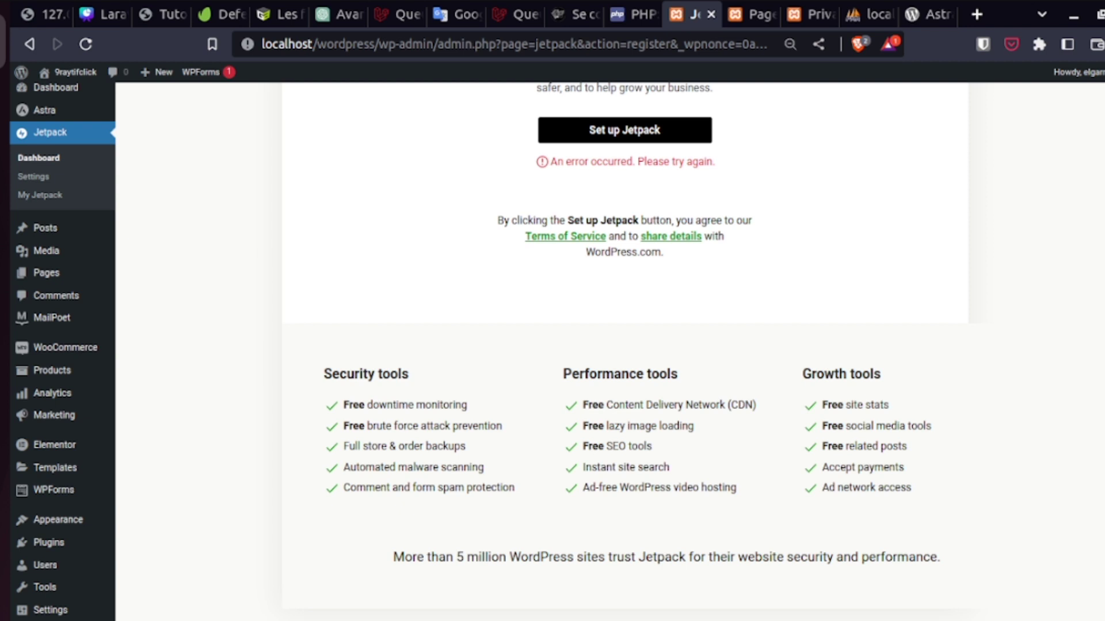
scroll(624, 345, up, 6)
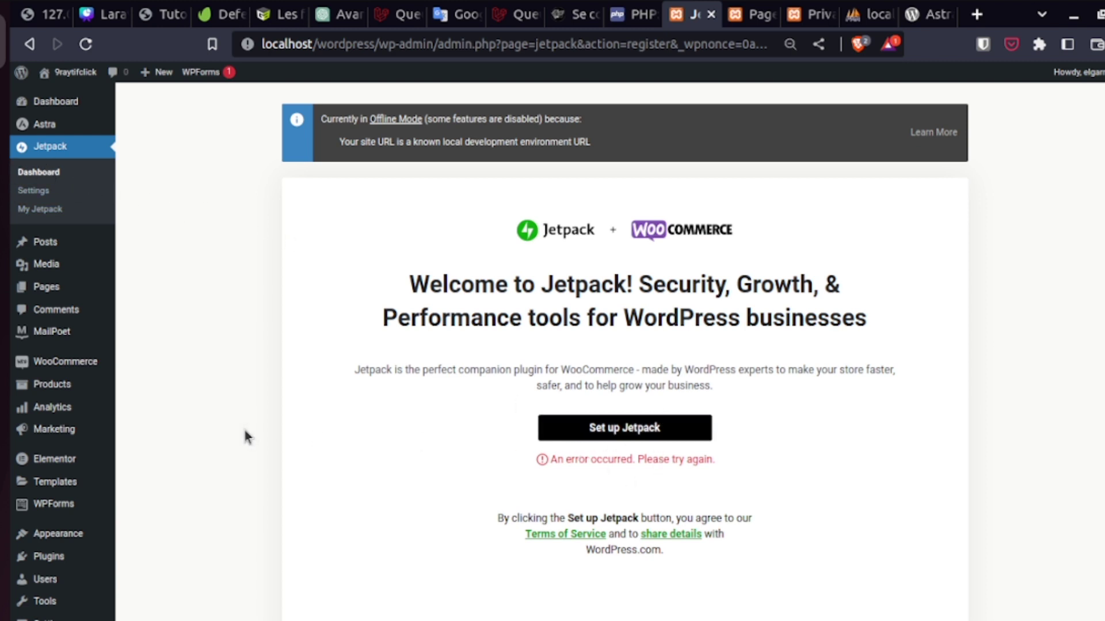
click(90, 366)
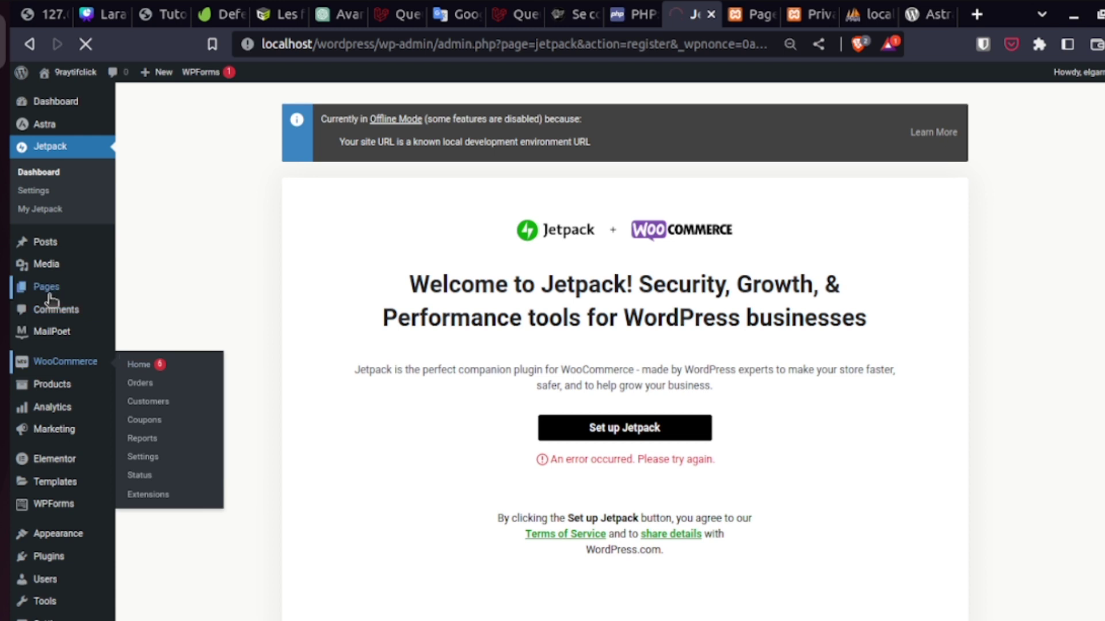
- Choose 'I'll do it later' for the paid features, then pick Digital product
mouse_move(49, 294)
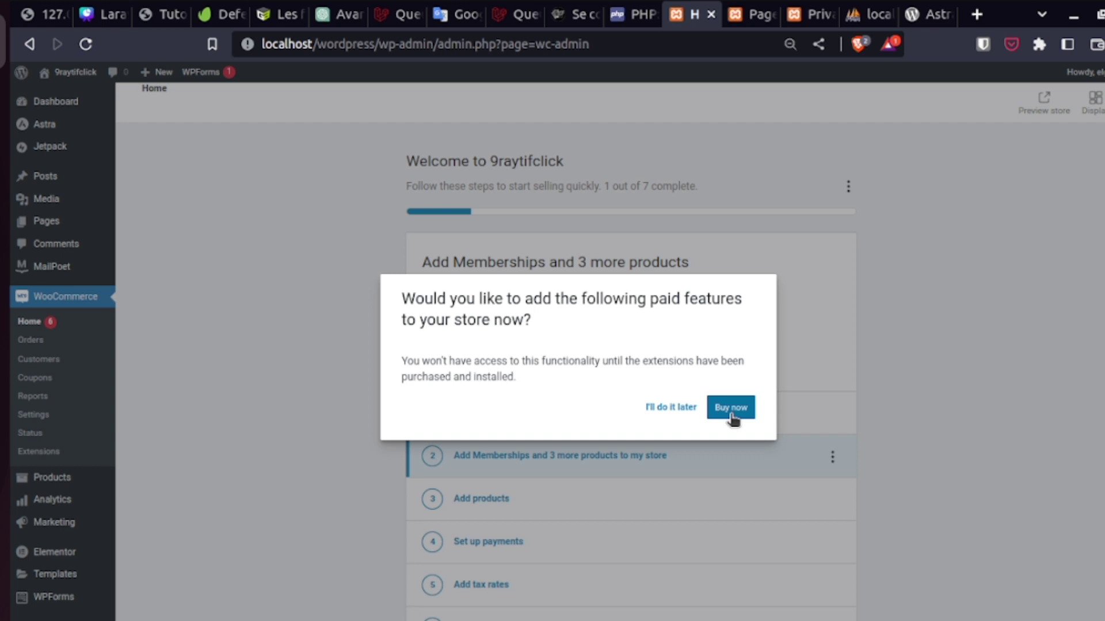
click(670, 409)
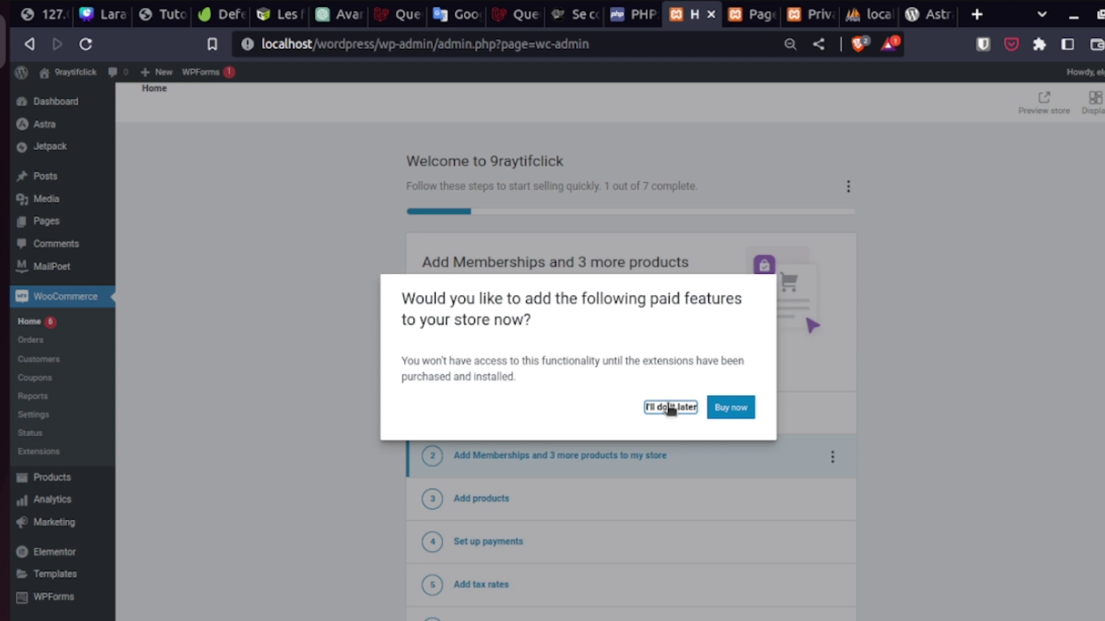
click(669, 408)
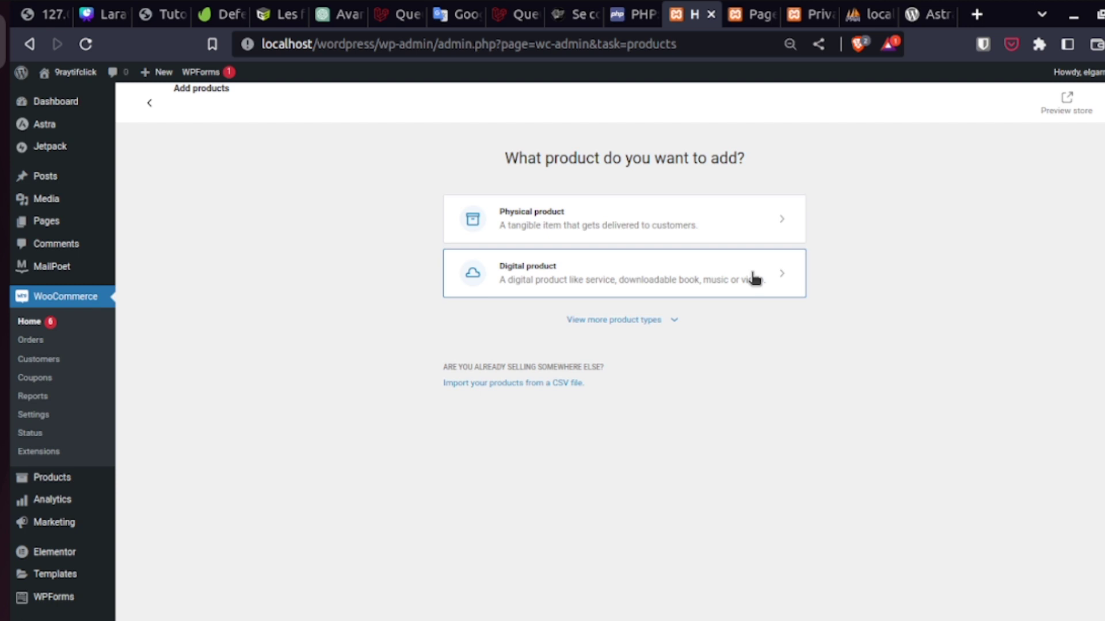
click(754, 278)
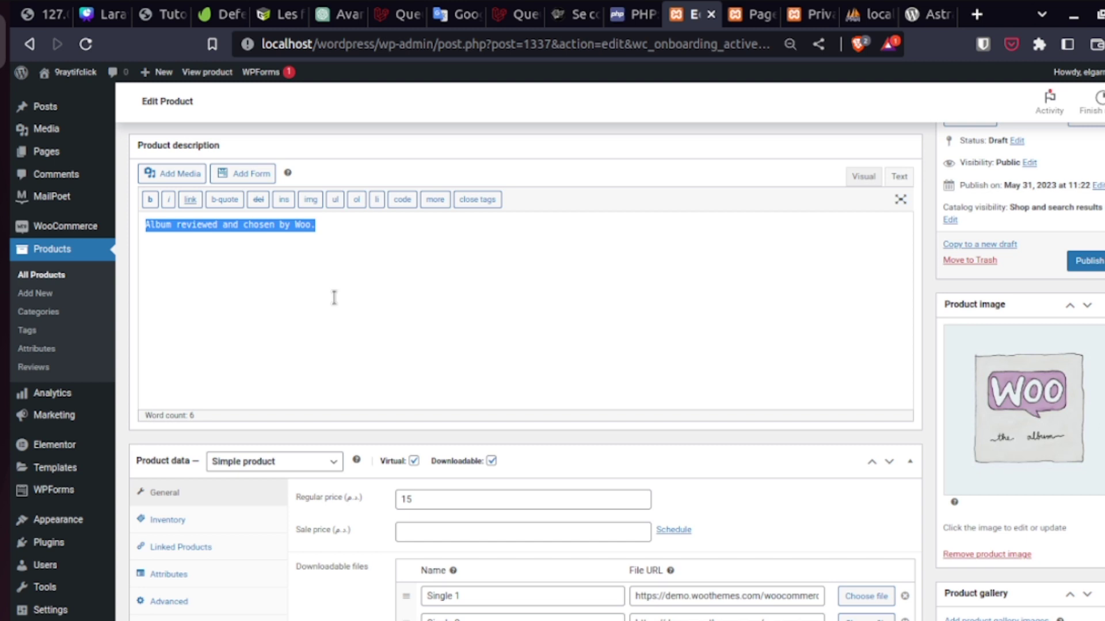
- Write the description 'Laravel de a à z.' and a short description ending 'bien organisé'
text(Laravel de)
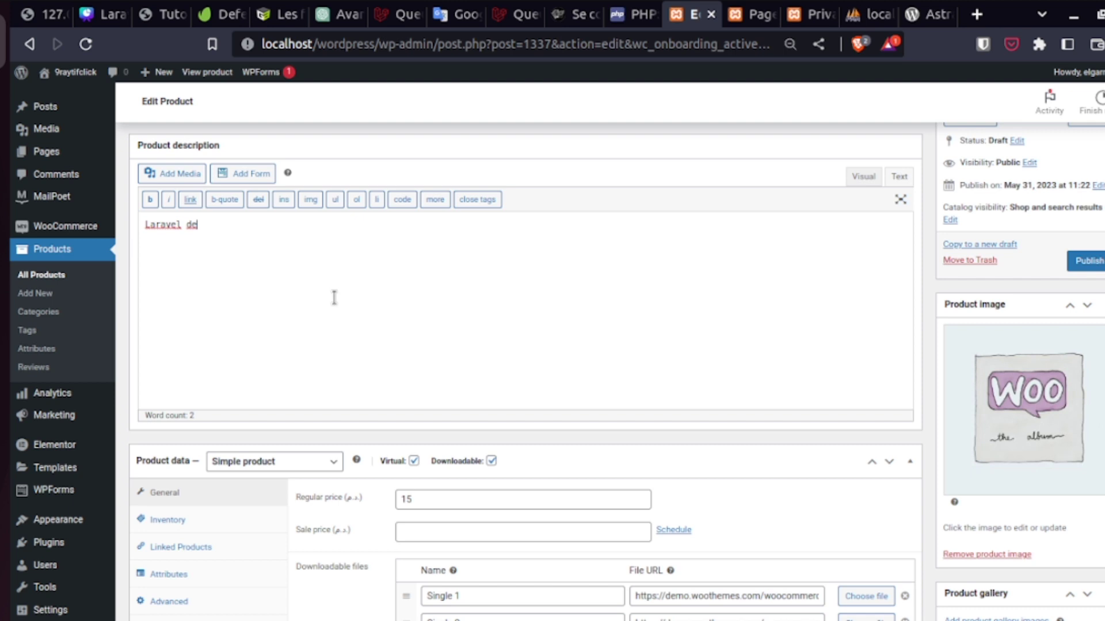
text(a à z.)
click(325, 464)
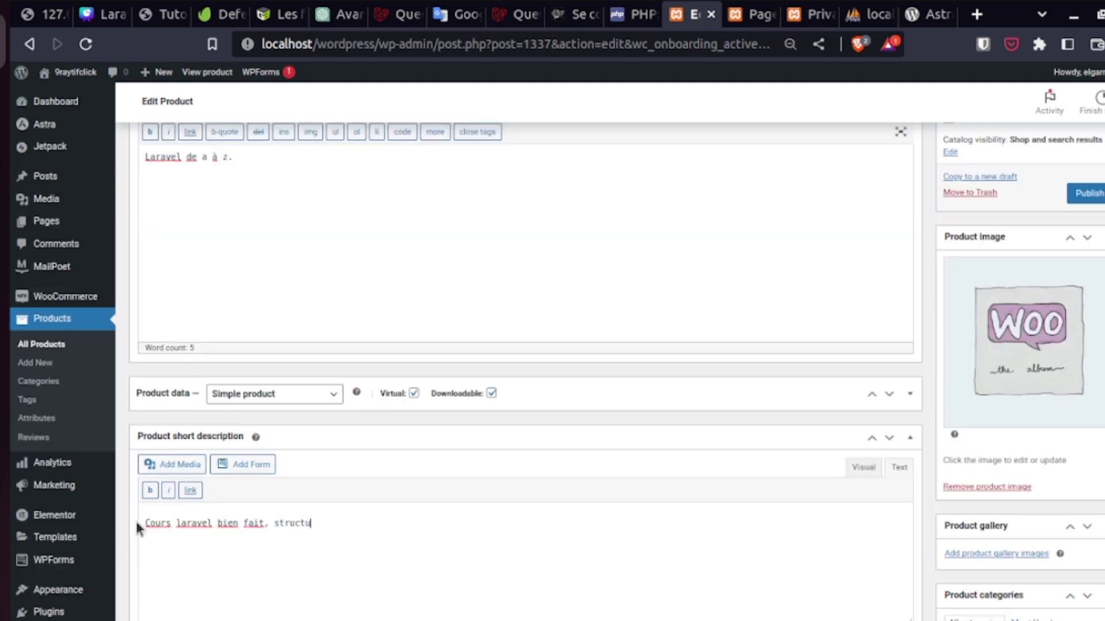
text(ré et)
text(bien or)
text(ganisé)
- Remove the sample product image and bring up the file chooser for a new one
click(987, 487)
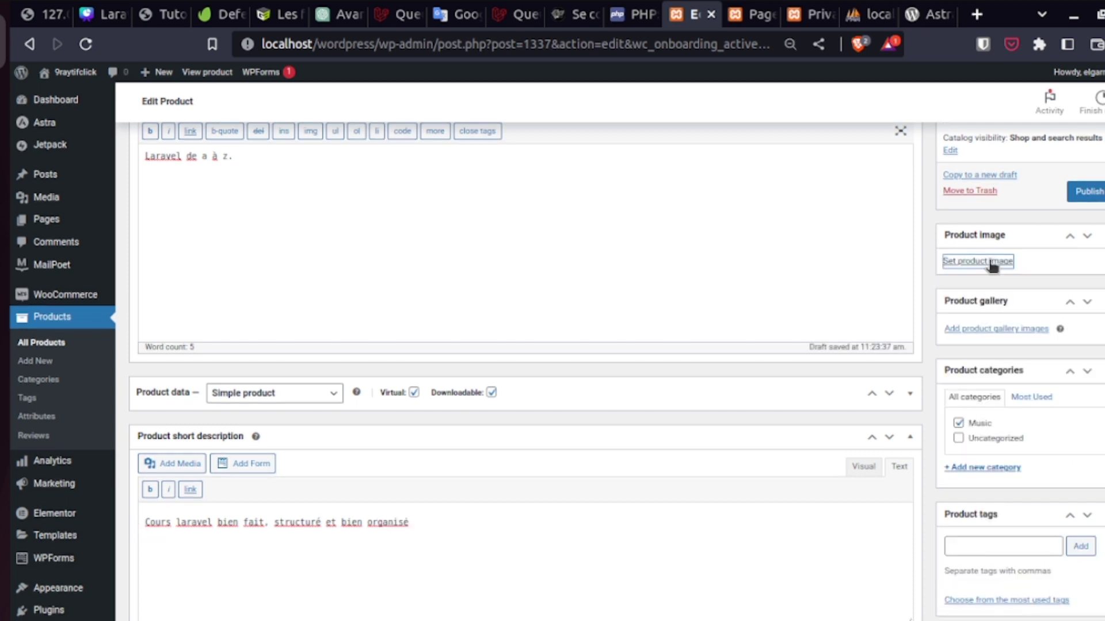
click(992, 262)
click(561, 278)
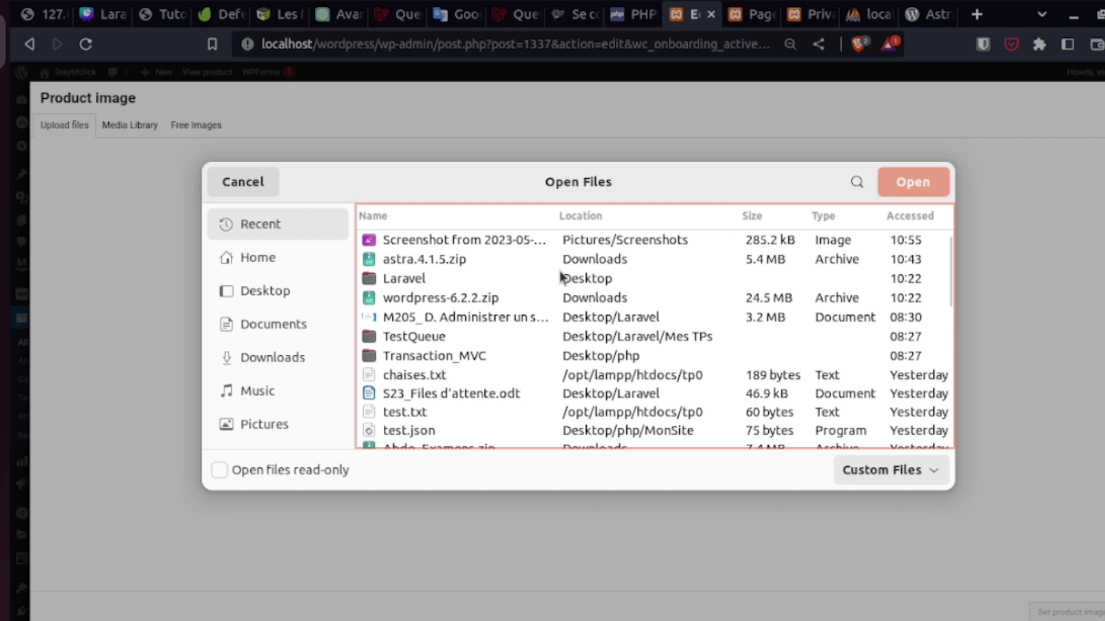
- Give the laravel image the caption '9raytifclick' alongside its alt text 'cours laravel'
text(laravel)
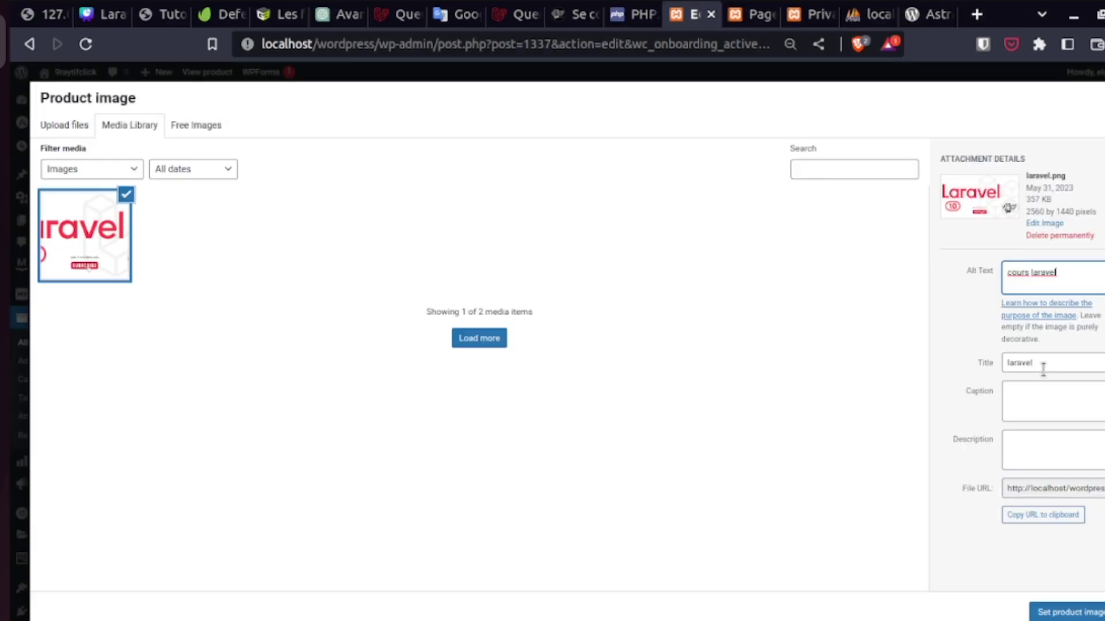
click(1038, 399)
text(9rayt)
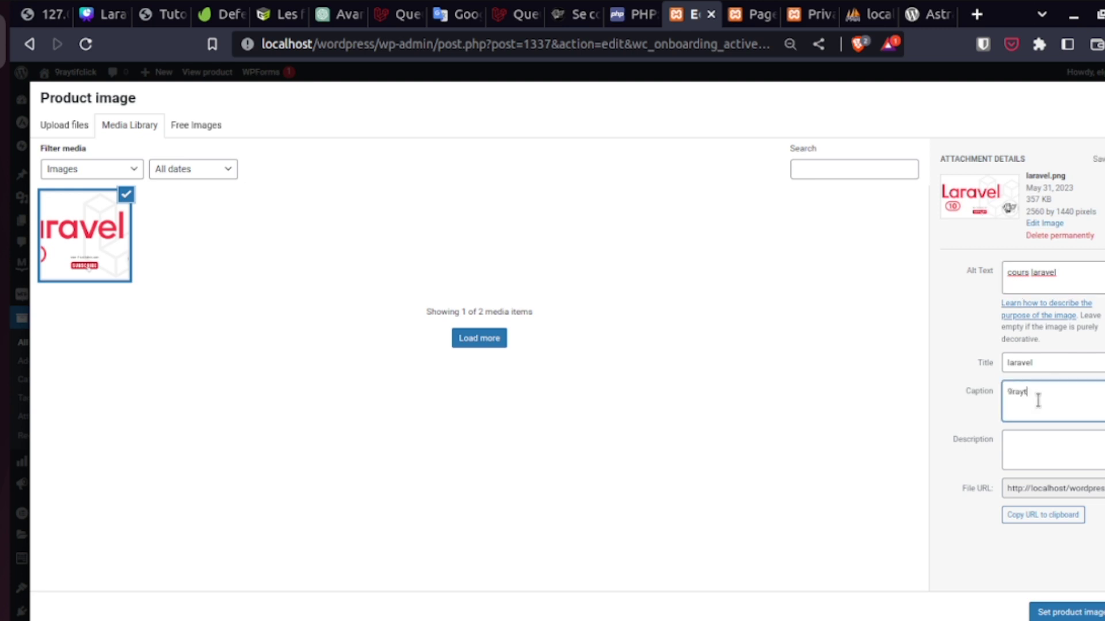
text(ifclick)
key(ctrl+a)
- Set the laravel picture as the product image
click(1068, 613)
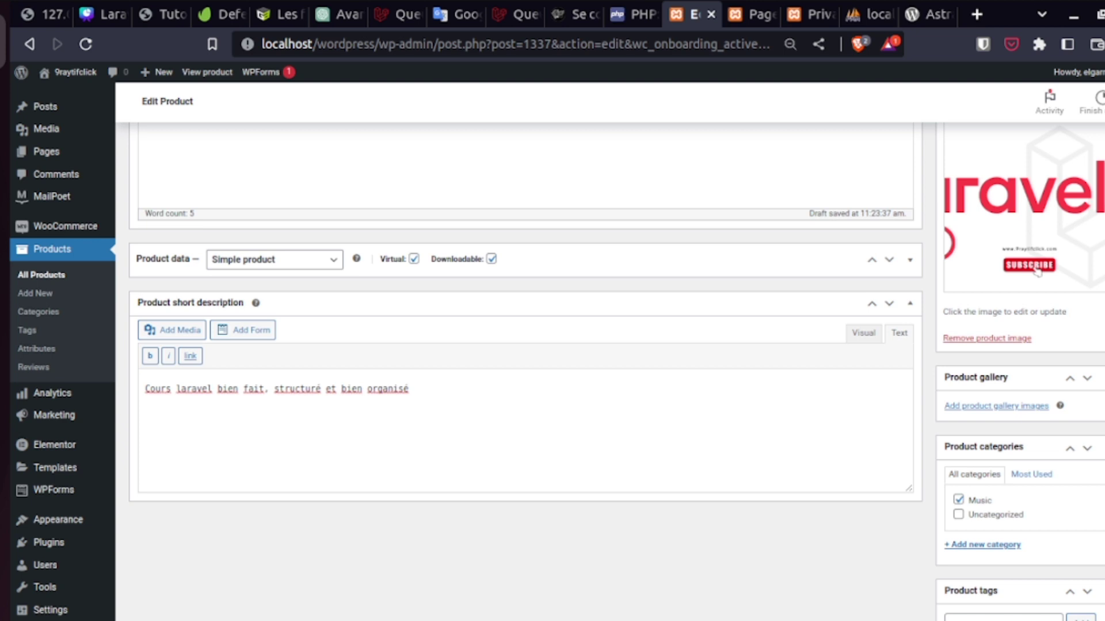
scroll(525, 369, down, 3)
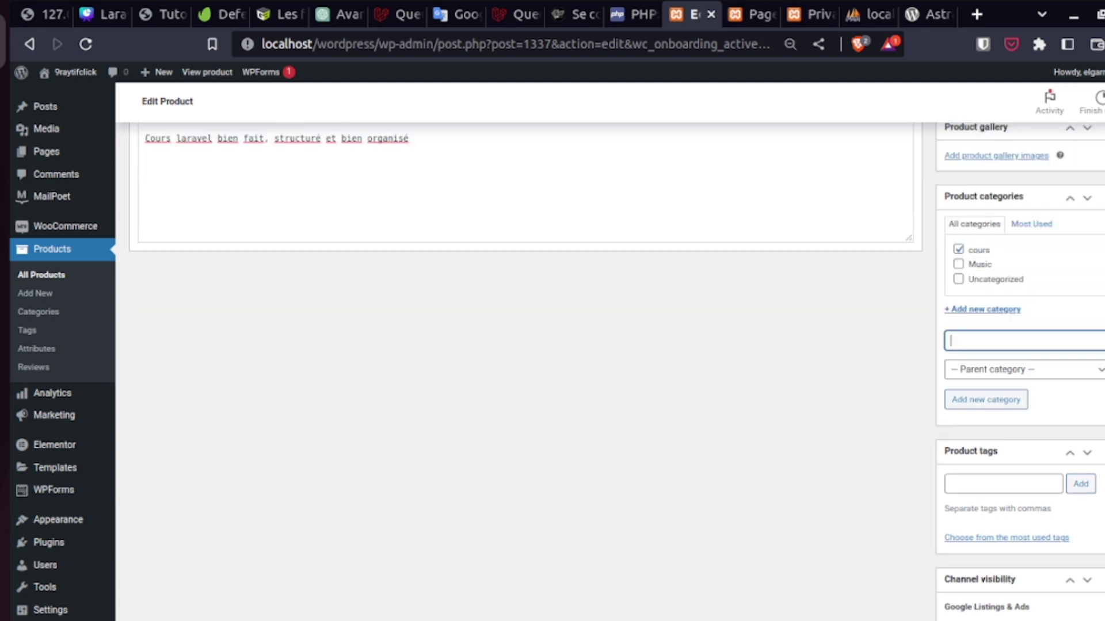
scroll(616, 369, down, 1)
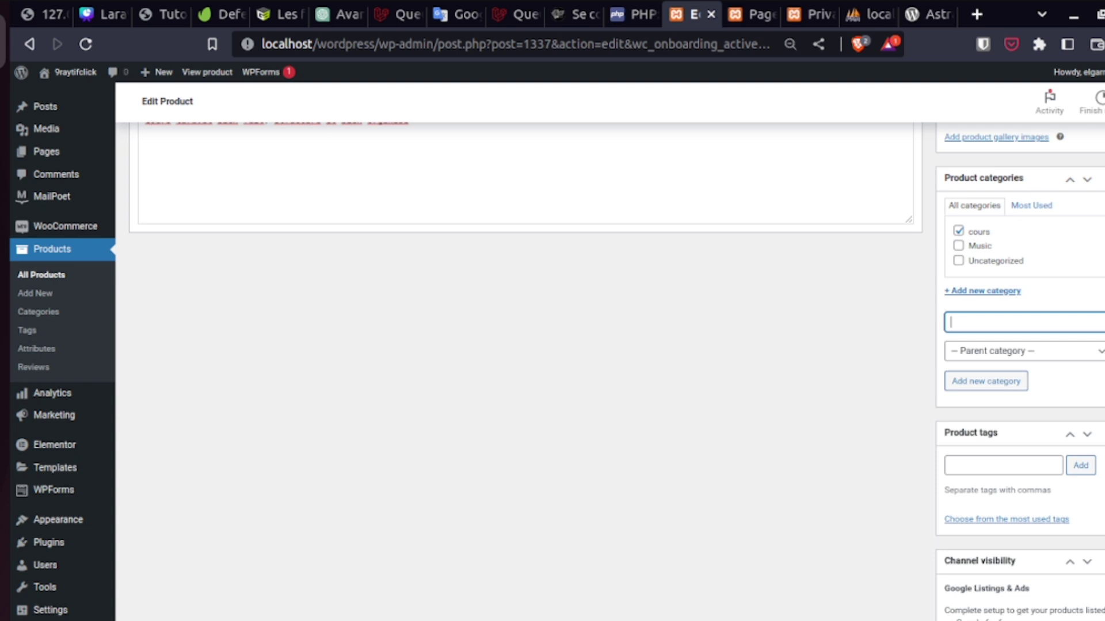
- Add the tags laravel and cours to the product
click(1005, 466)
text(laravel)
key(Return)
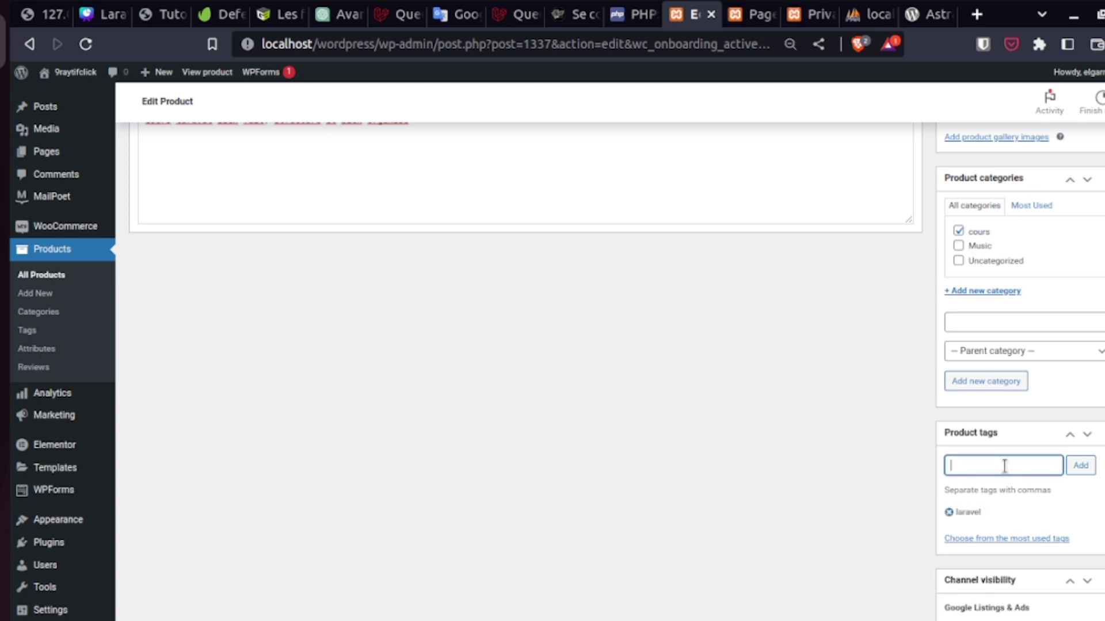
text(cours)
key(Return)
scroll(1004, 466, down, 6)
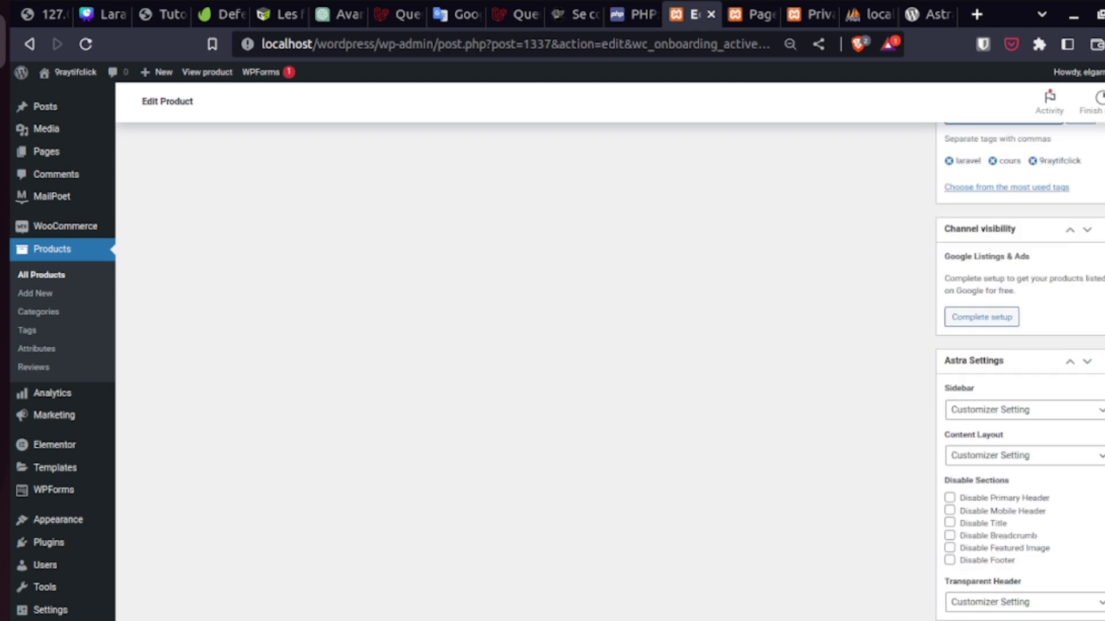
scroll(1049, 461, down, 1)
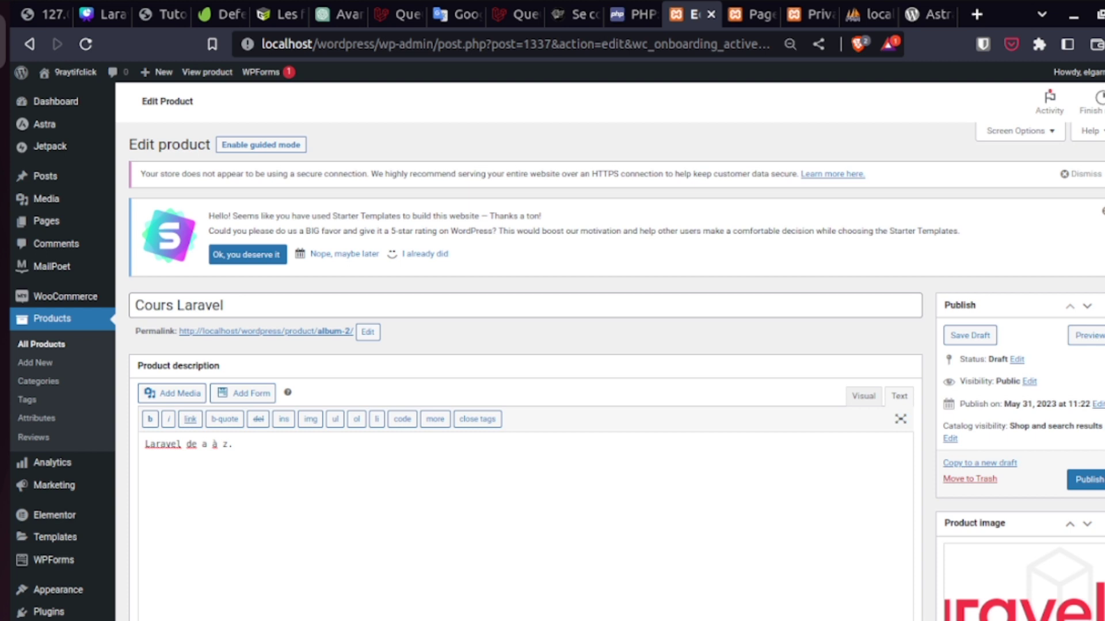
- Change the permalink slug from album-2 to coursLaravel and publish the product
click(368, 332)
drag(374, 333, 315, 336)
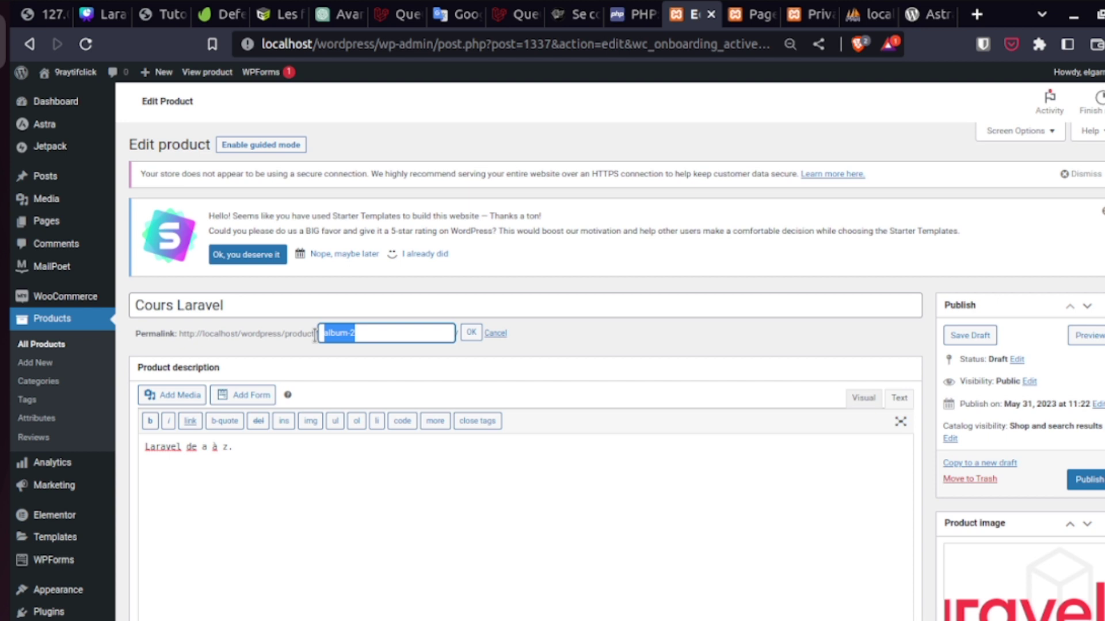
text(coursLaravel)
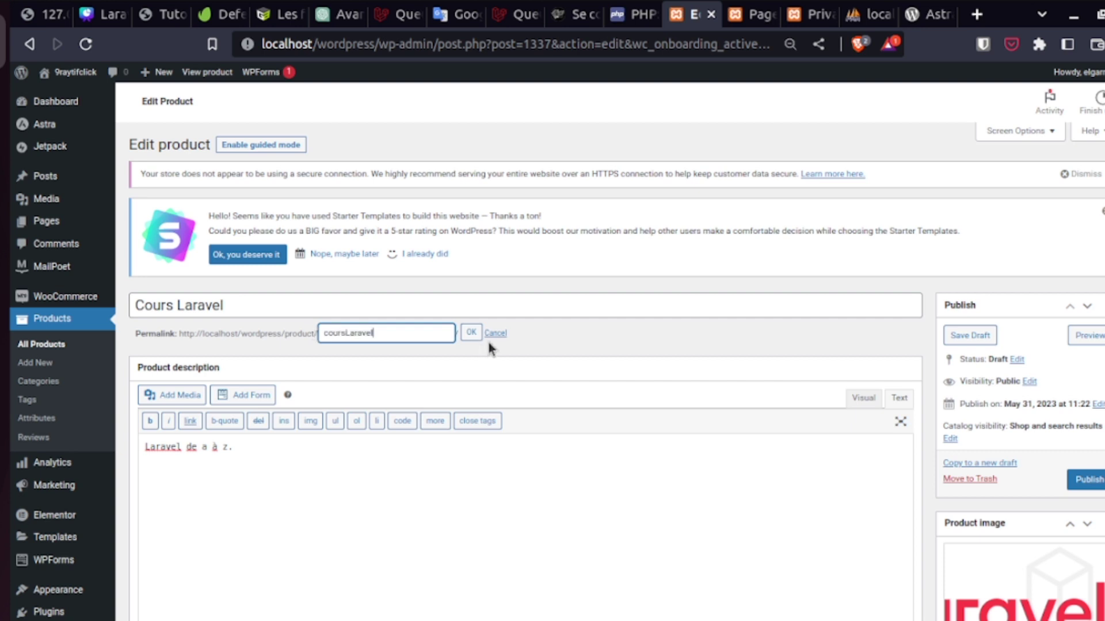
key(Return)
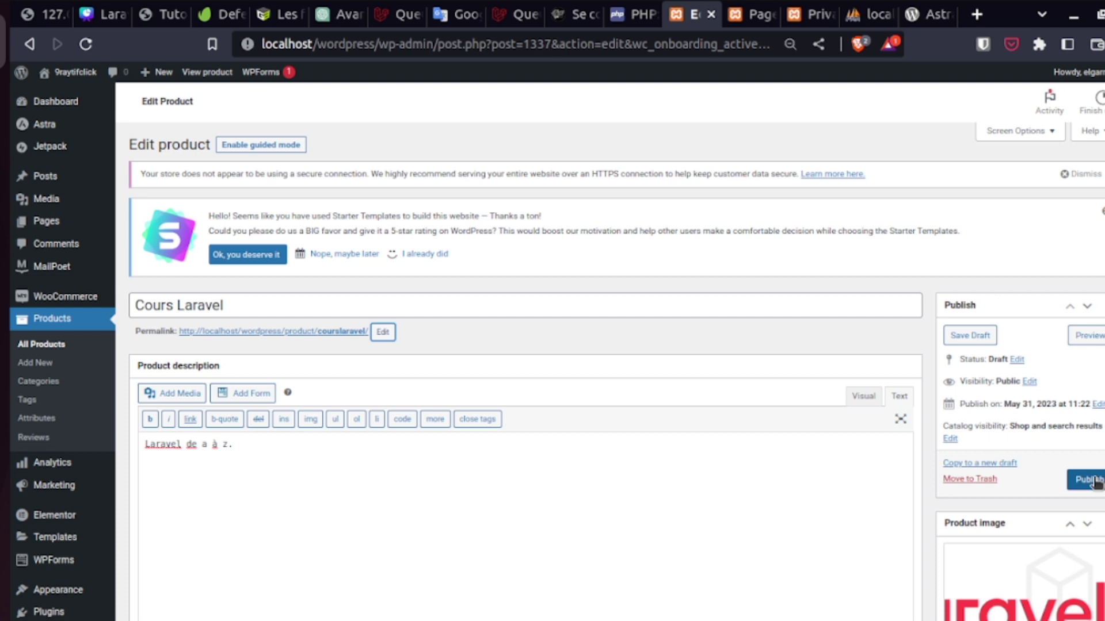
click(1093, 481)
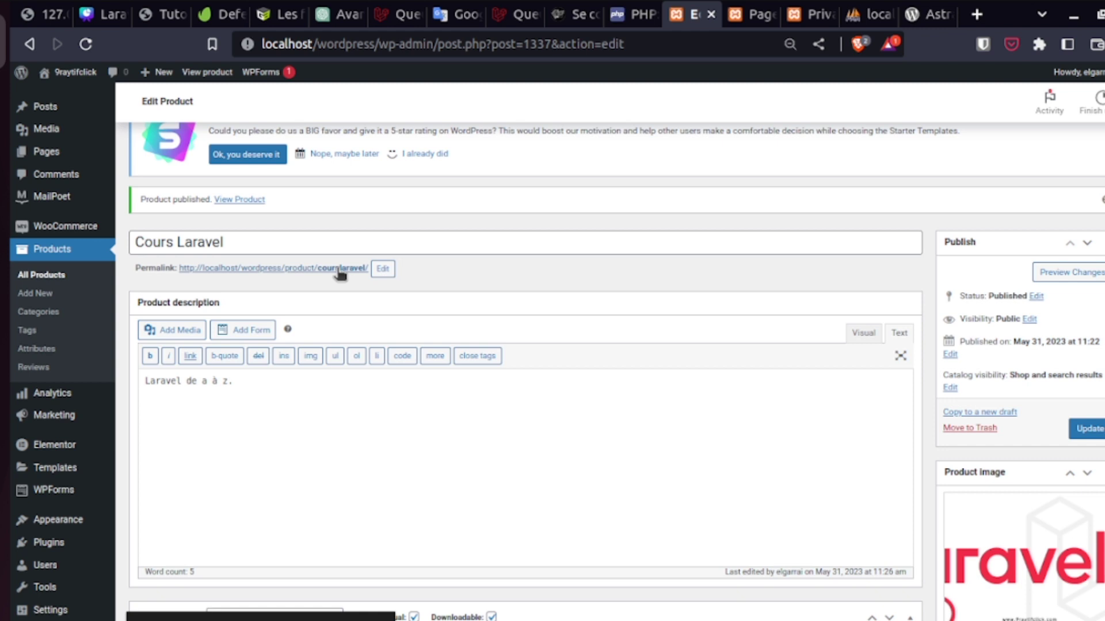
- View Cours Laravel on the storefront, then return to its Edit Product page
click(340, 269)
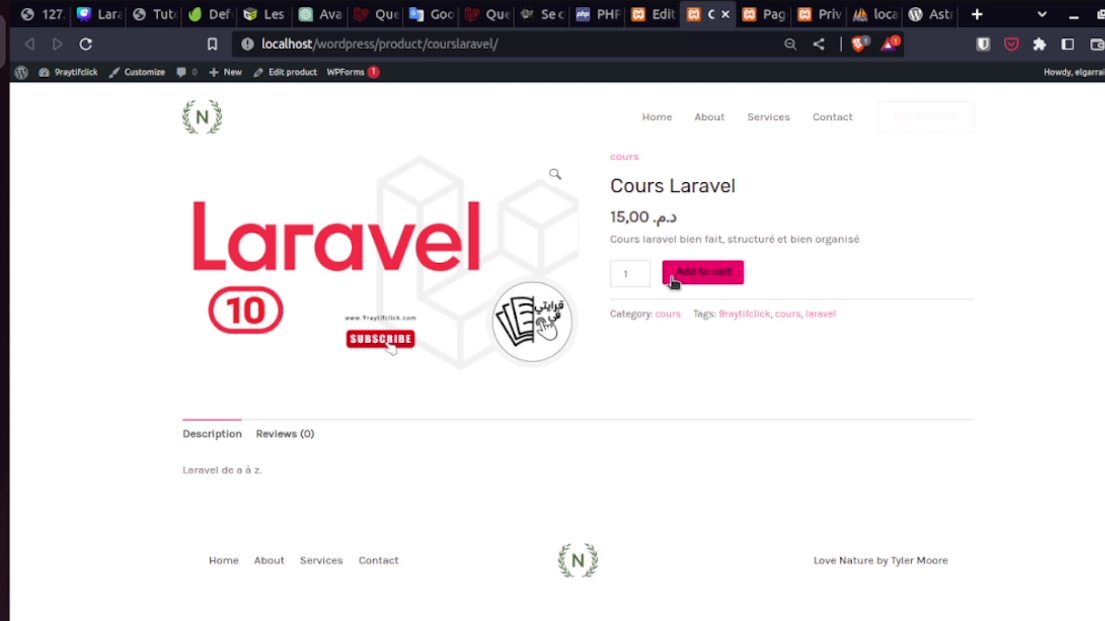
click(308, 73)
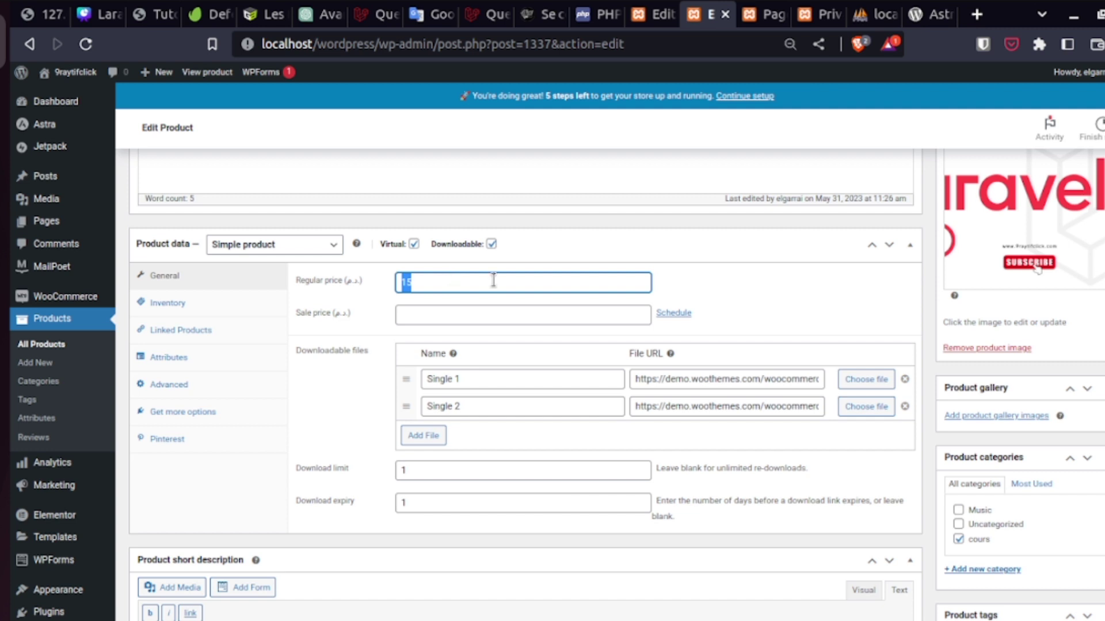
- Set regular price 250 and upload S3_Routage_Controleur_Vue.pdf as the first download file
text(250)
click(866, 380)
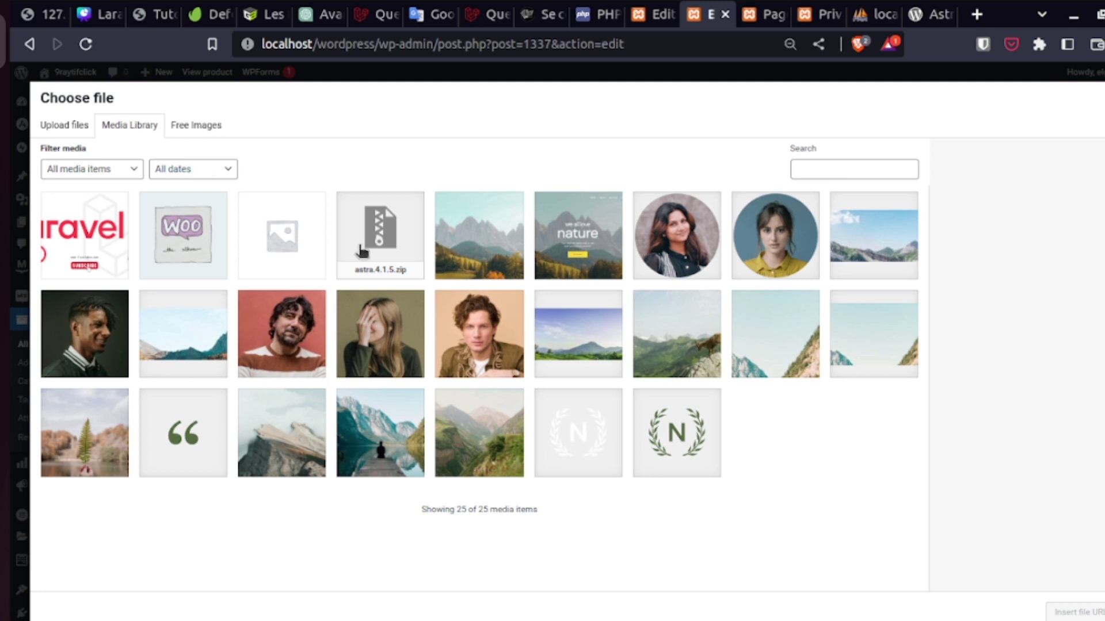
drag(362, 251, 557, 319)
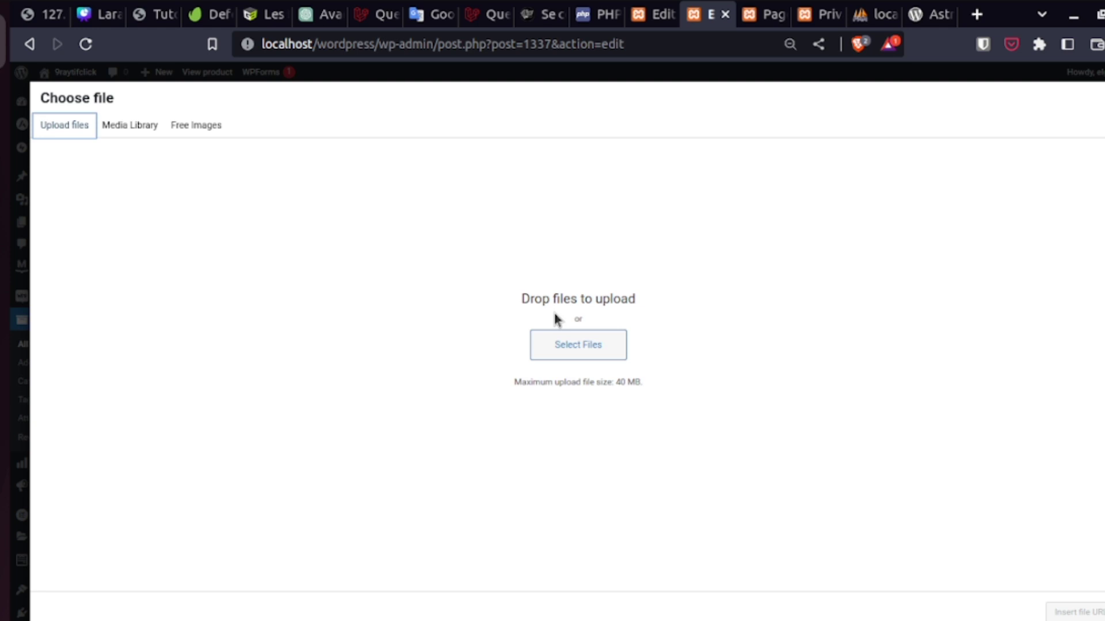
click(552, 342)
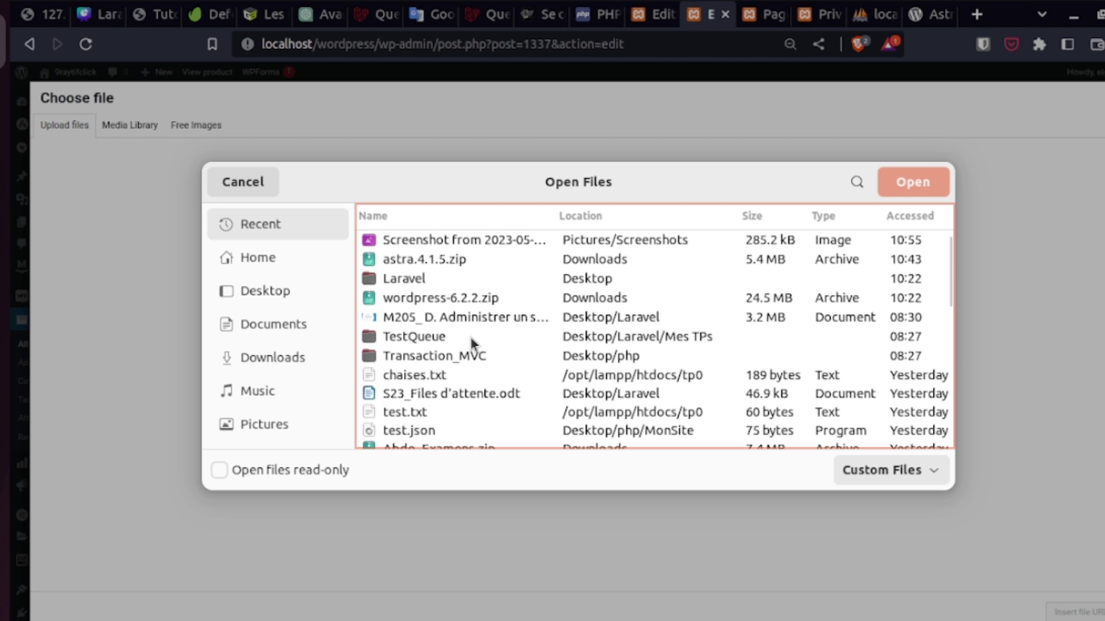
key(Return)
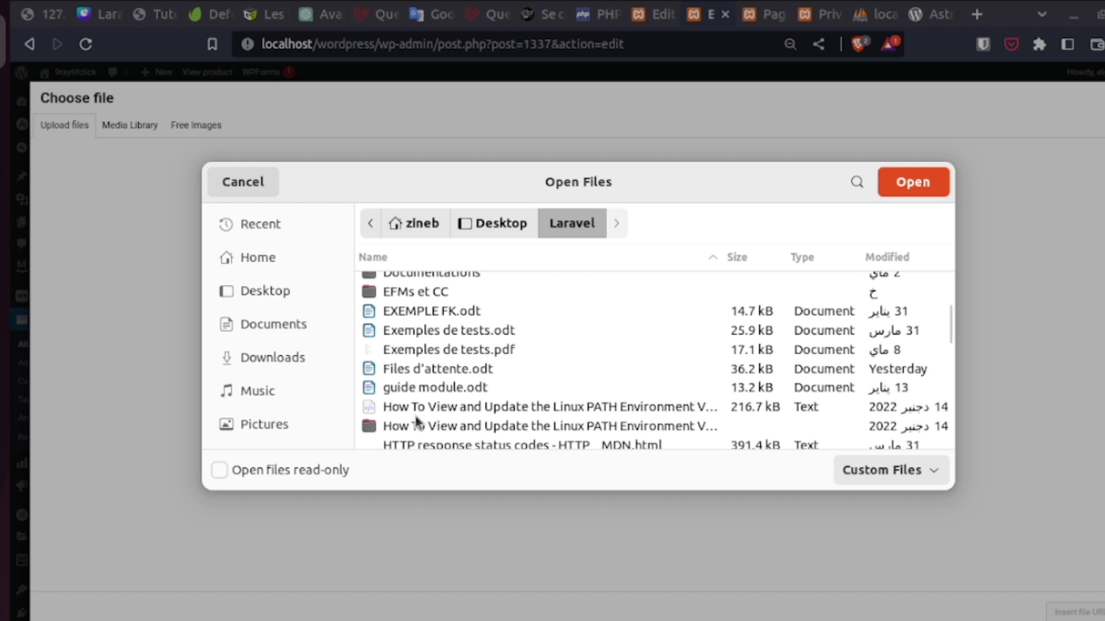
text(c)
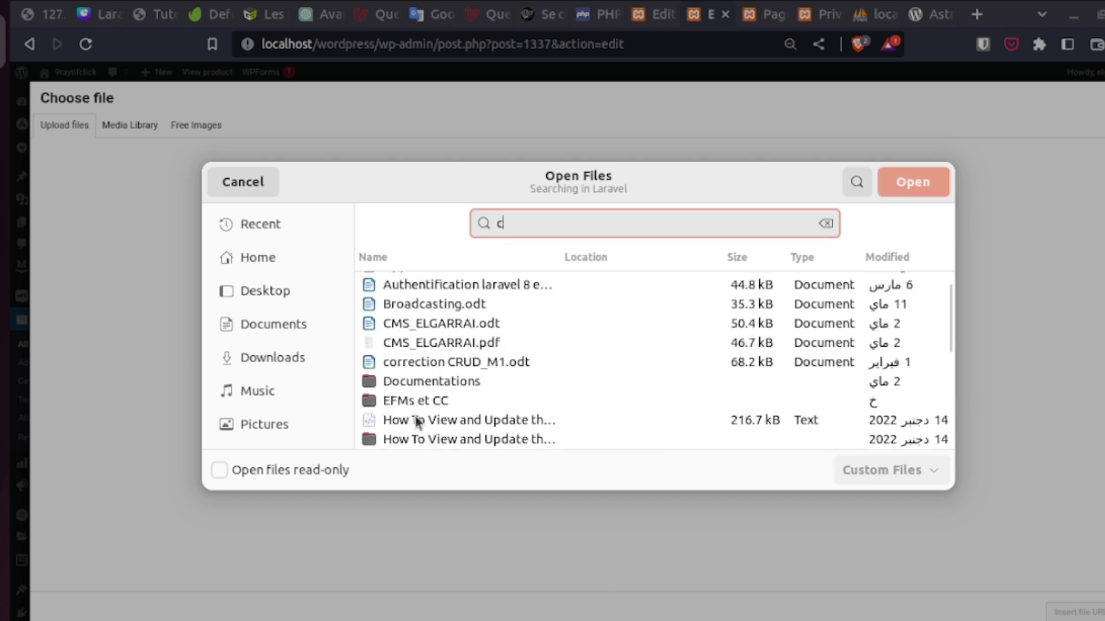
text(our)
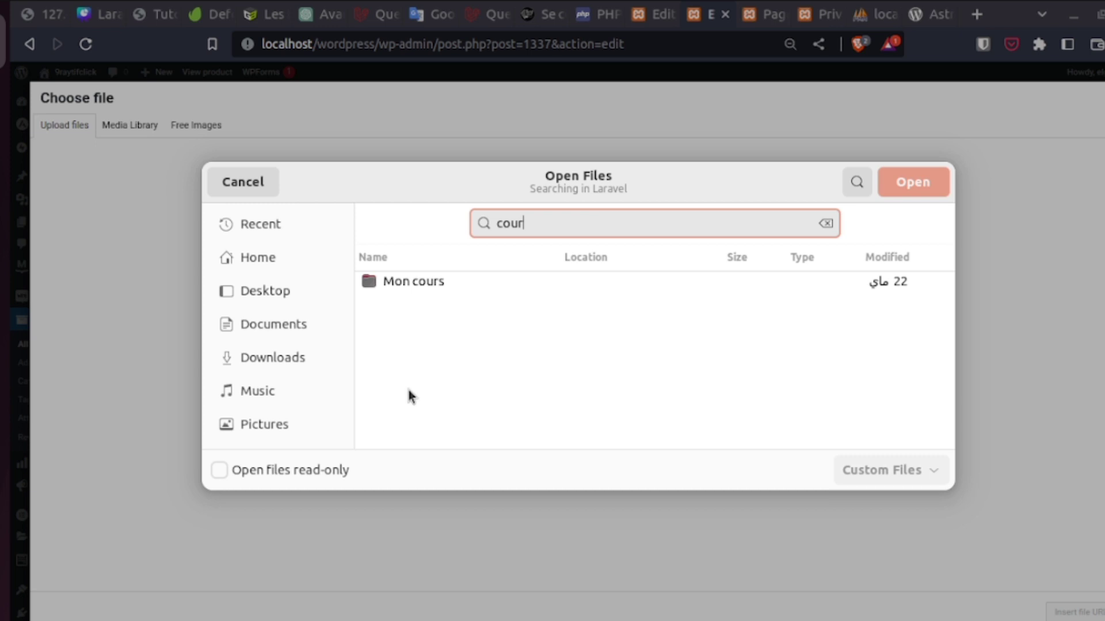
key(Return)
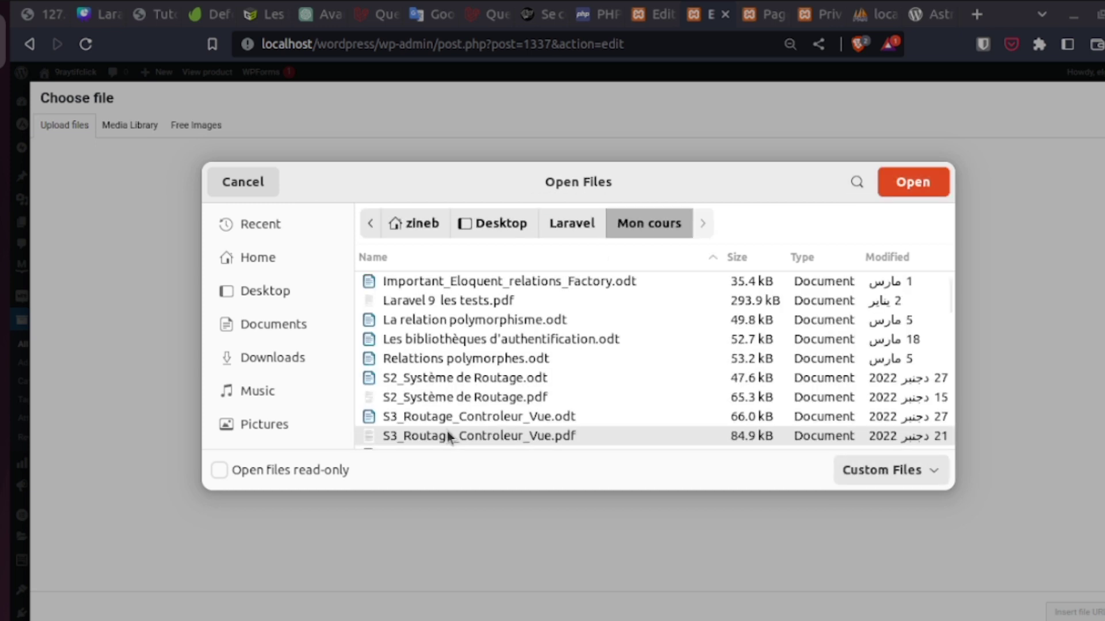
double_click(449, 436)
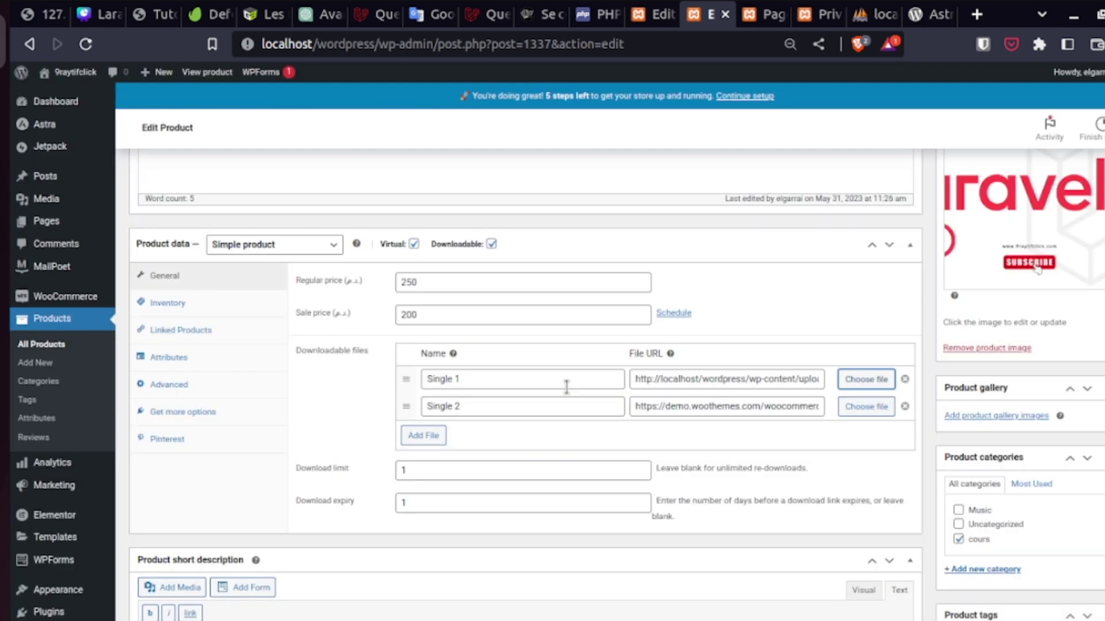
click(549, 383)
drag(549, 384, 423, 387)
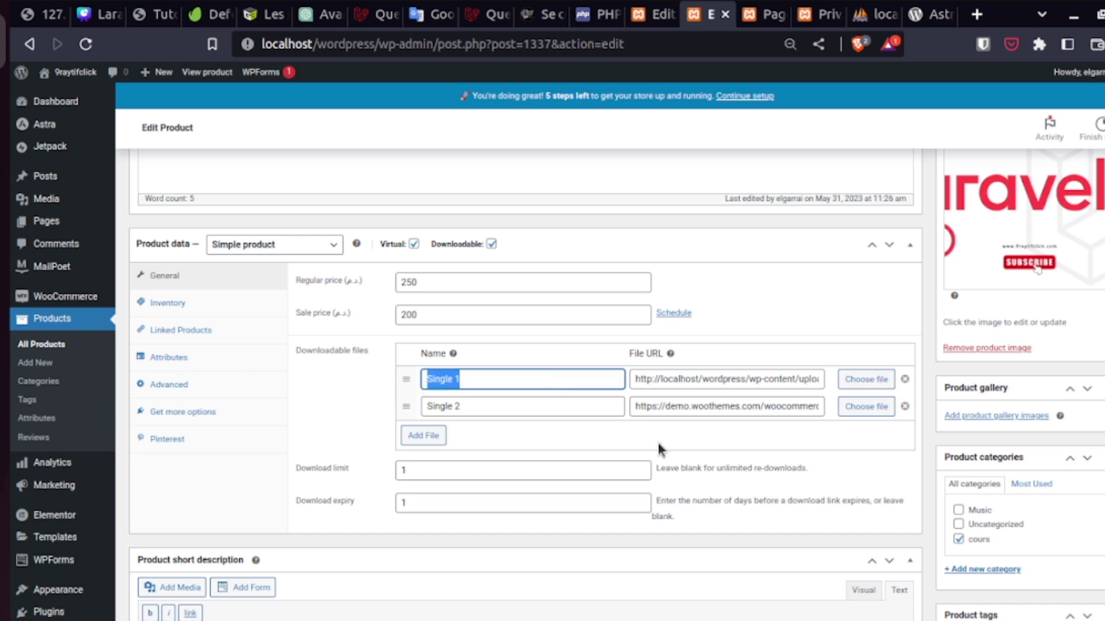
text(S3)
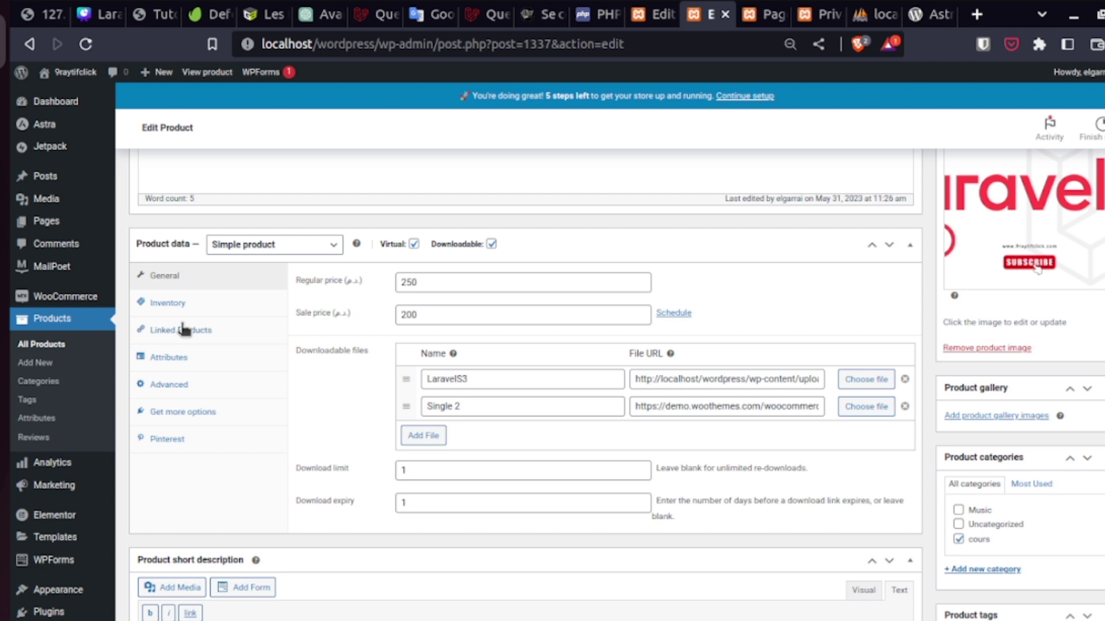
click(167, 303)
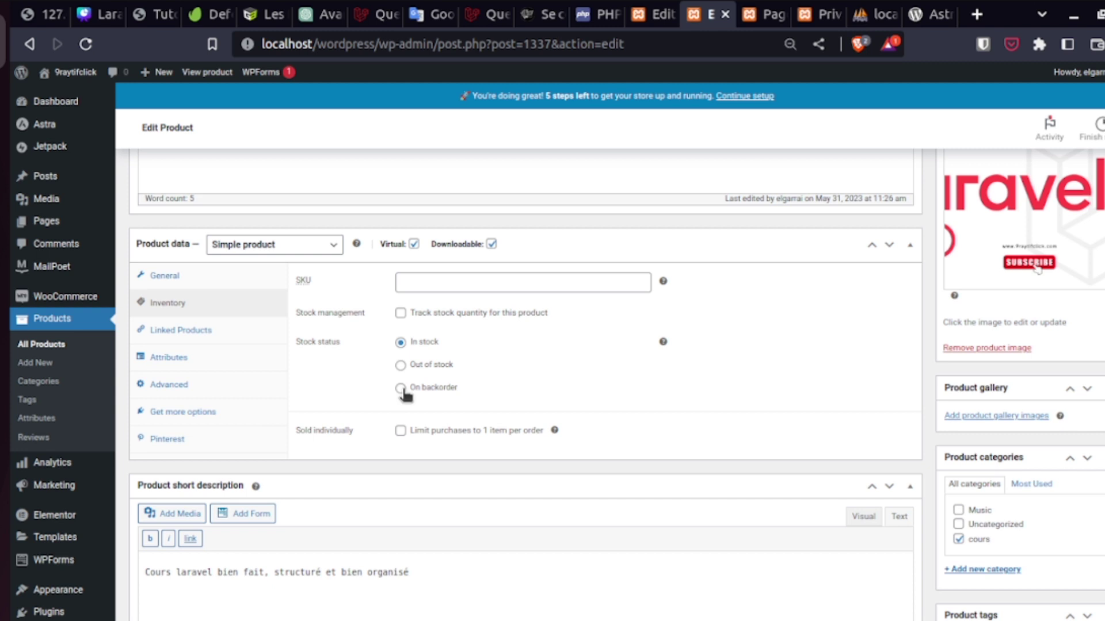
click(196, 332)
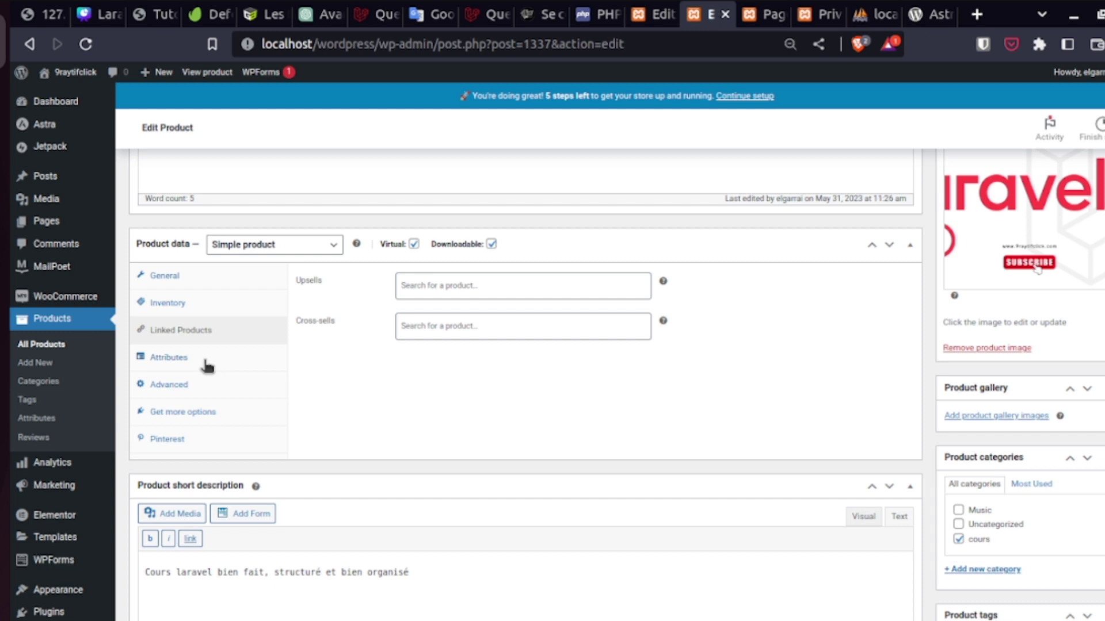
click(205, 361)
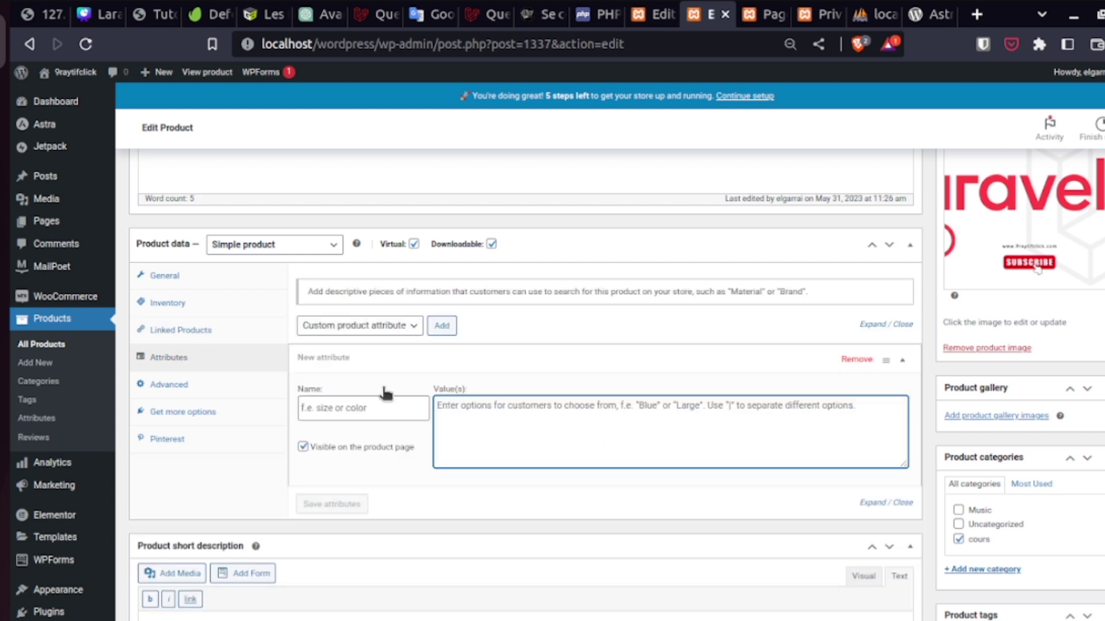
click(205, 388)
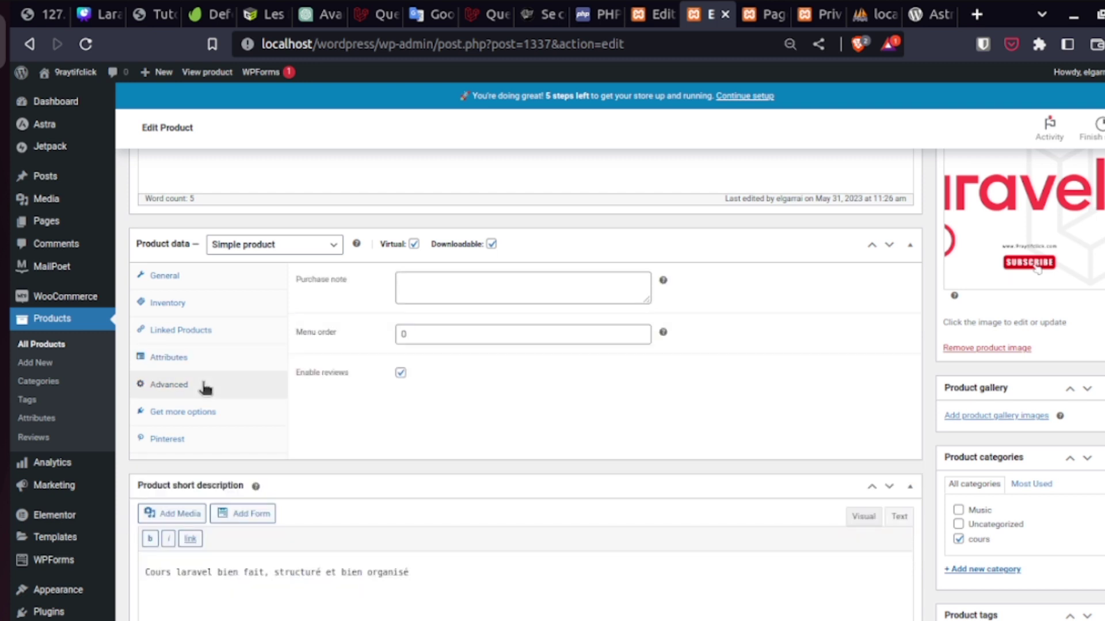
click(199, 414)
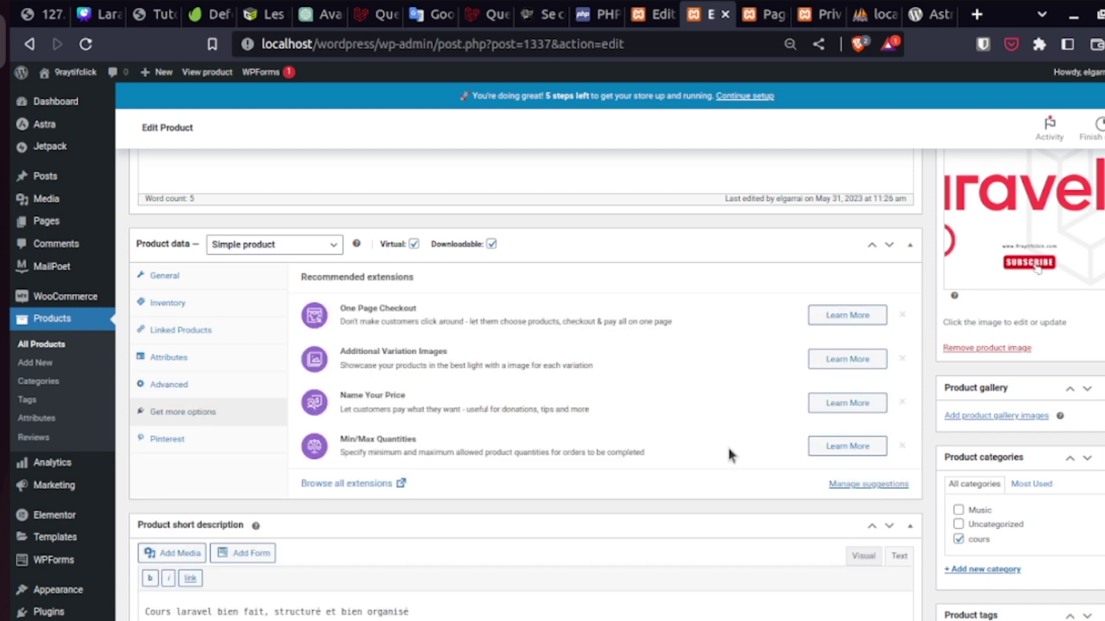
scroll(730, 455, down, 4)
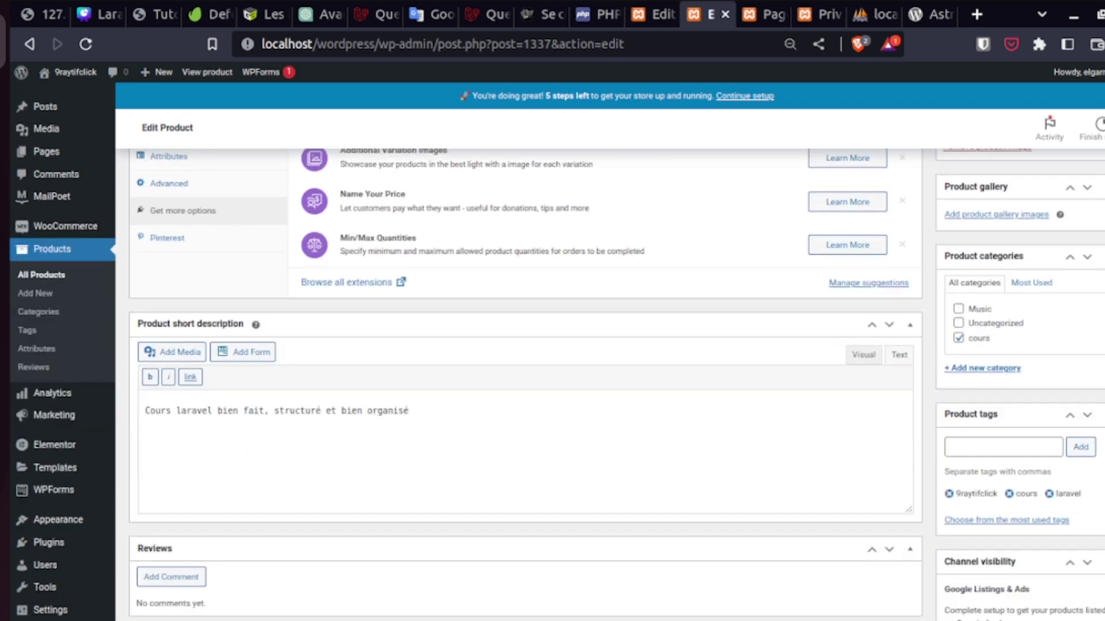
scroll(1080, 433, up, 13)
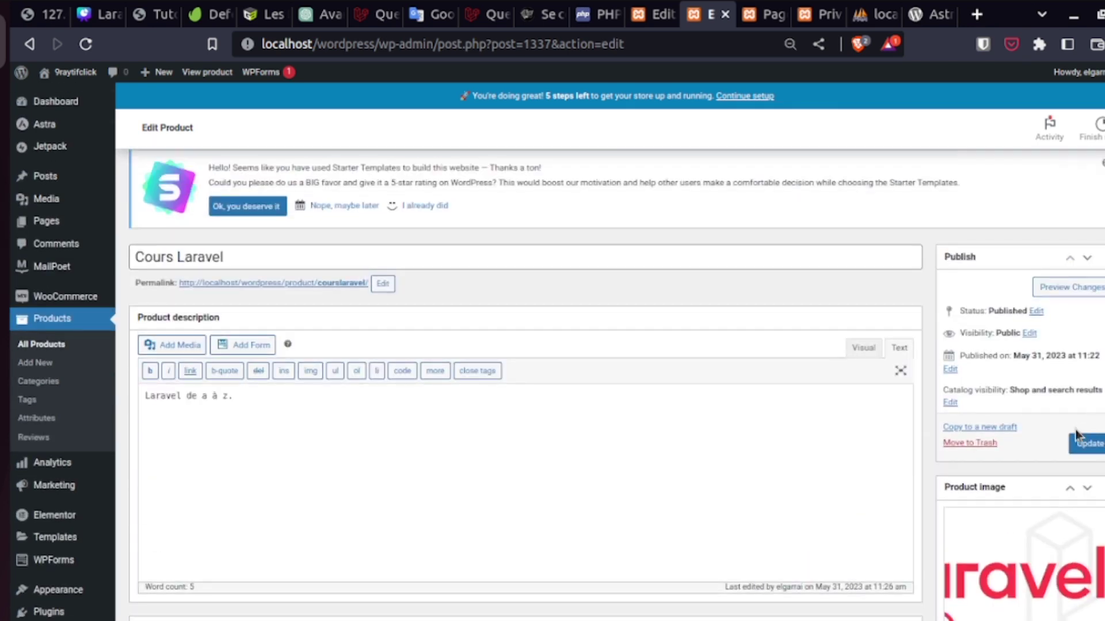
- Update Cours Laravel and view its storefront page showing 250,00 struck through and 200,00
click(1089, 442)
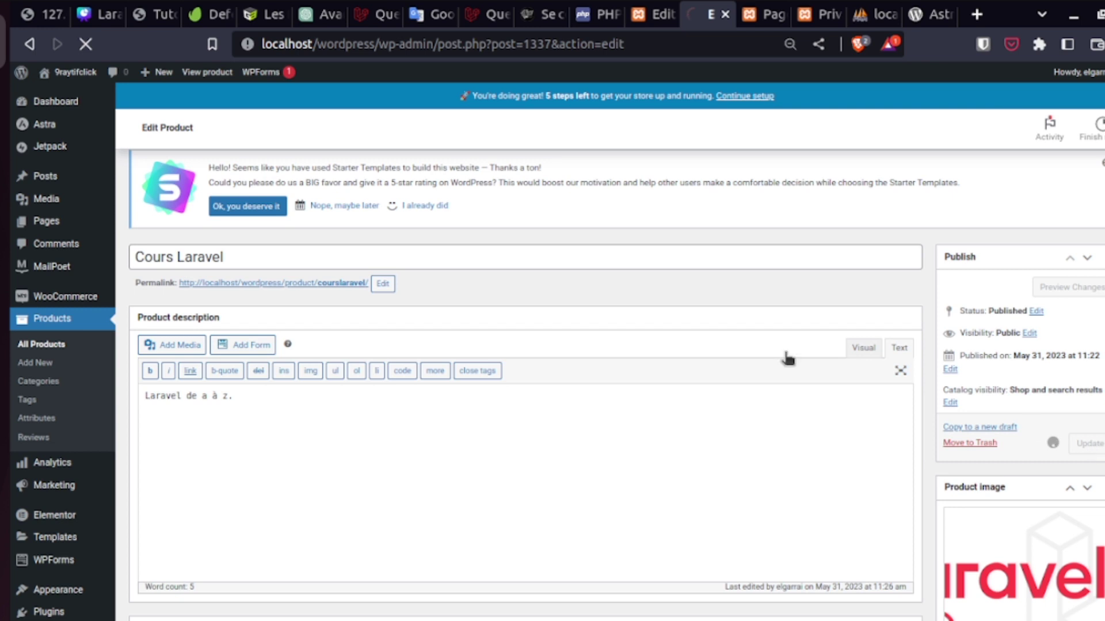
right_click(327, 284)
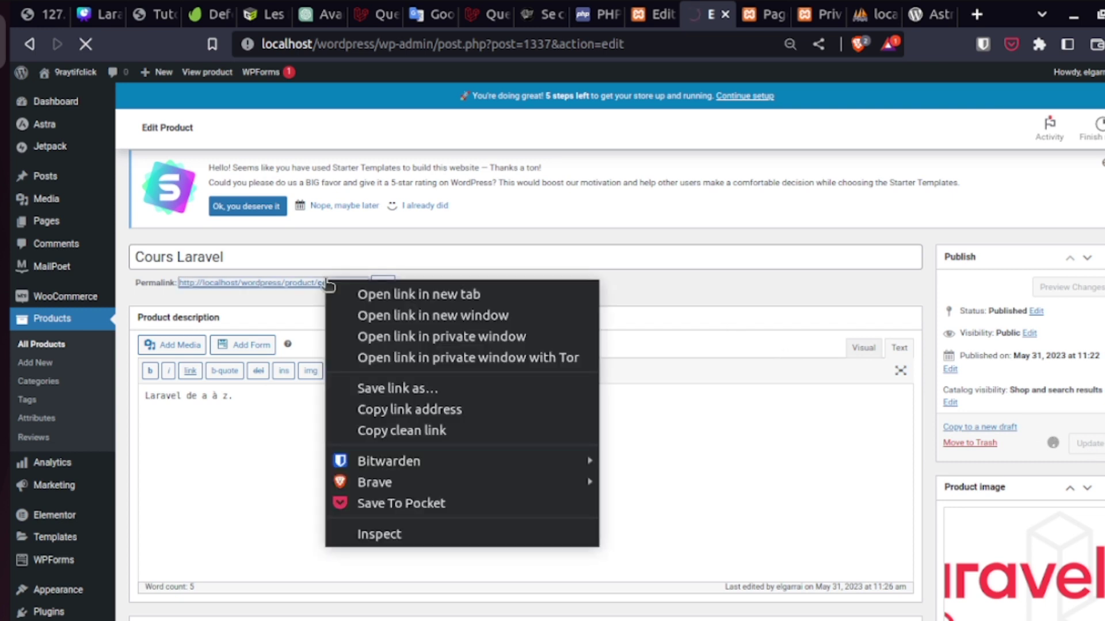
click(361, 294)
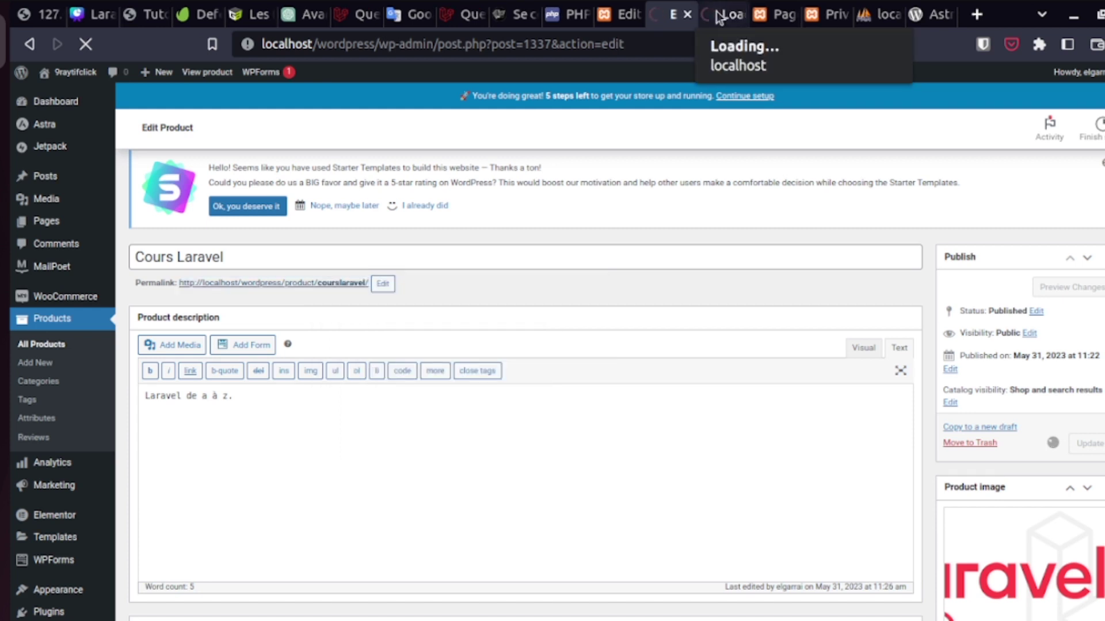
click(719, 17)
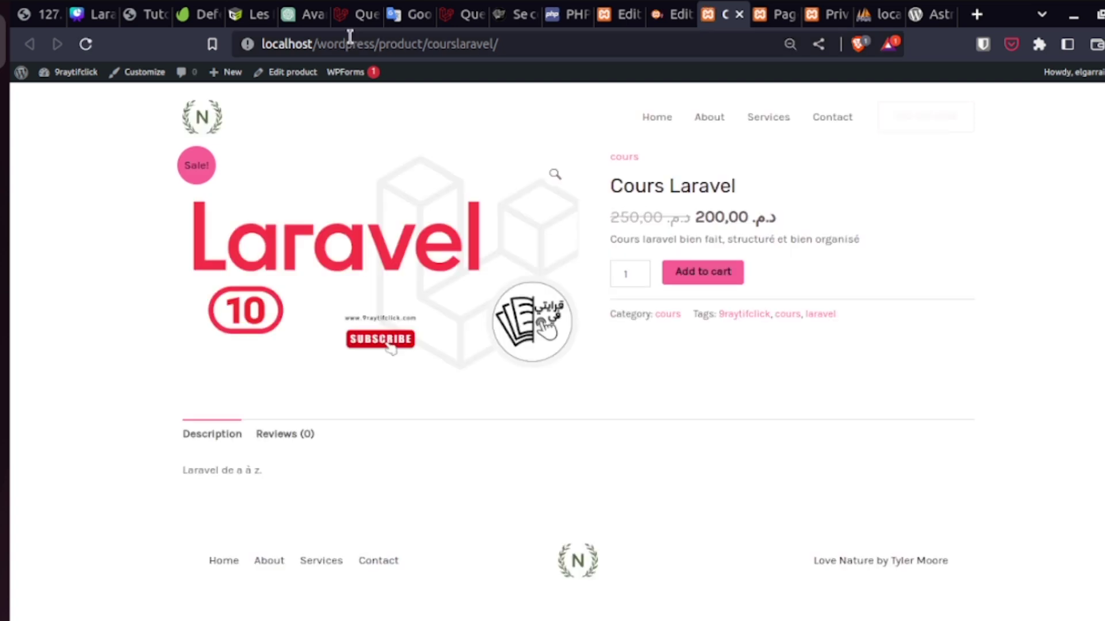
double_click(302, 45)
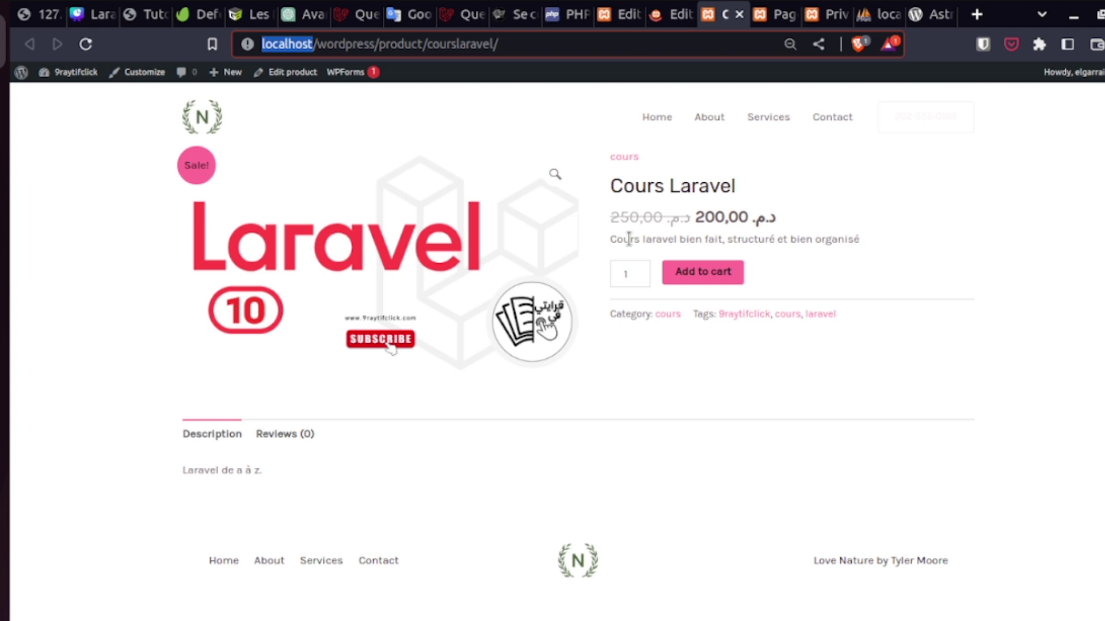
click(711, 224)
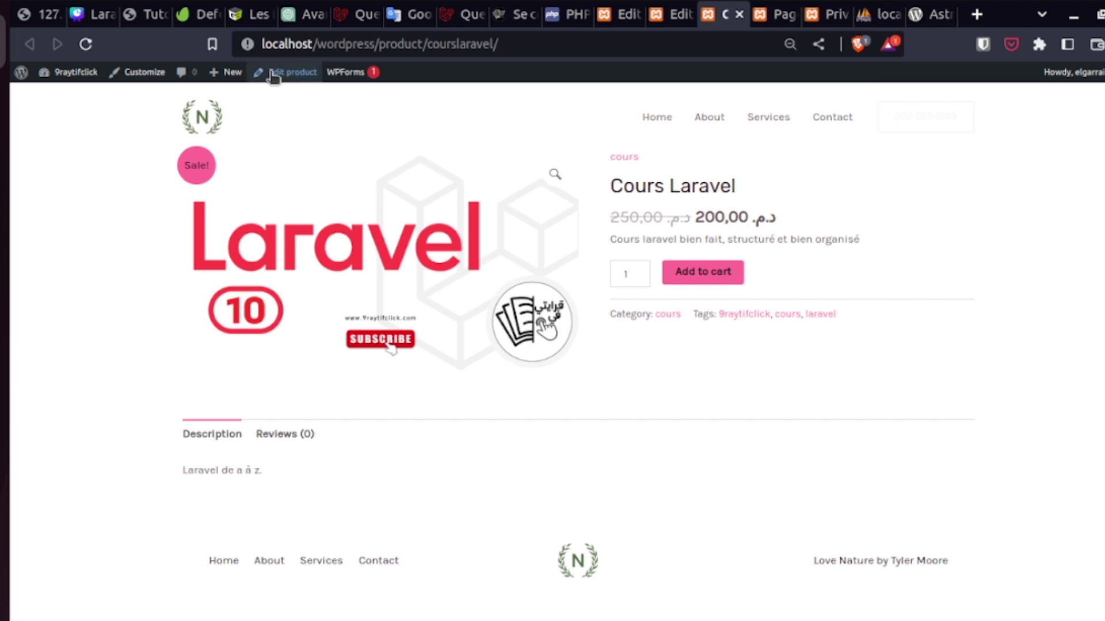
- Enable Disable Footer in Astra Settings for Cours Laravel, update it, and return to its storefront tab
key(ctrl+Page_Up)
scroll(518, 346, down, 10)
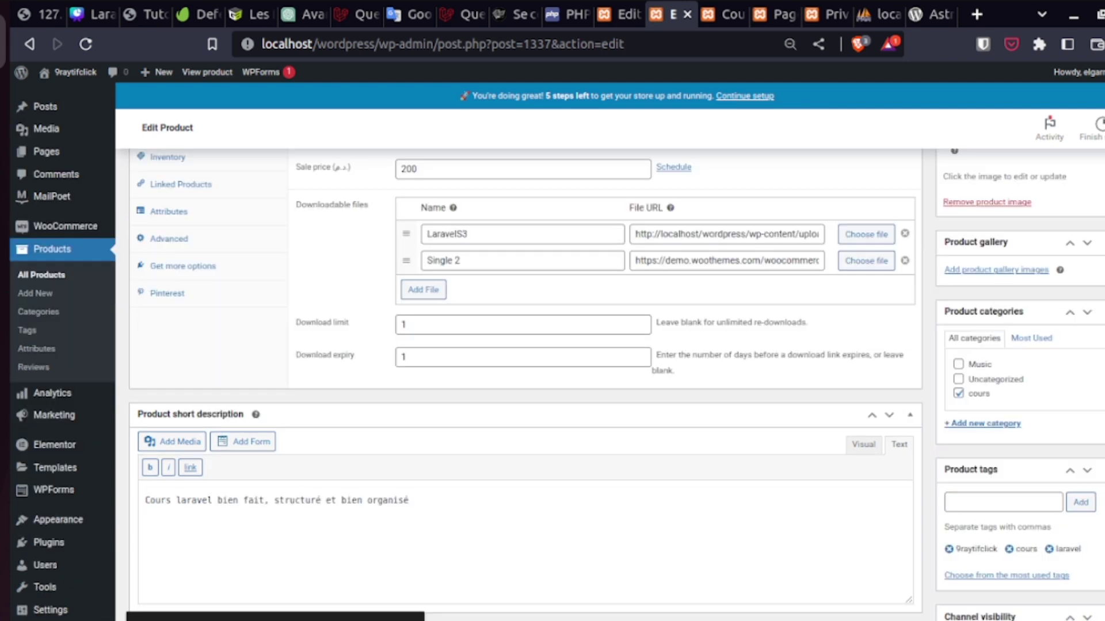
scroll(949, 535, down, 7)
click(950, 532)
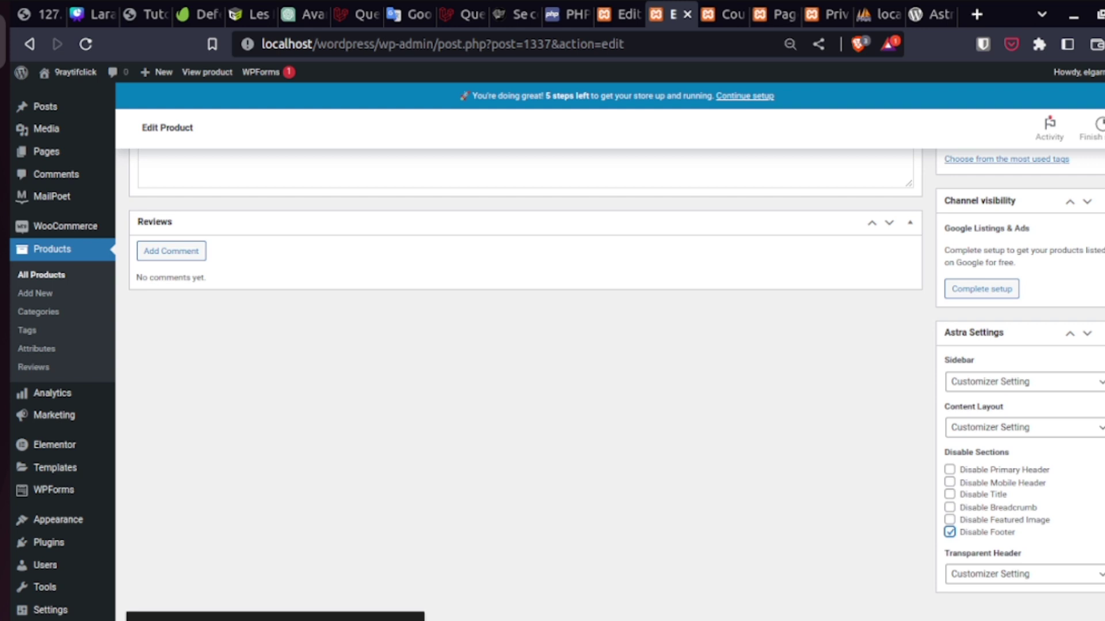
scroll(1094, 253, up, 12)
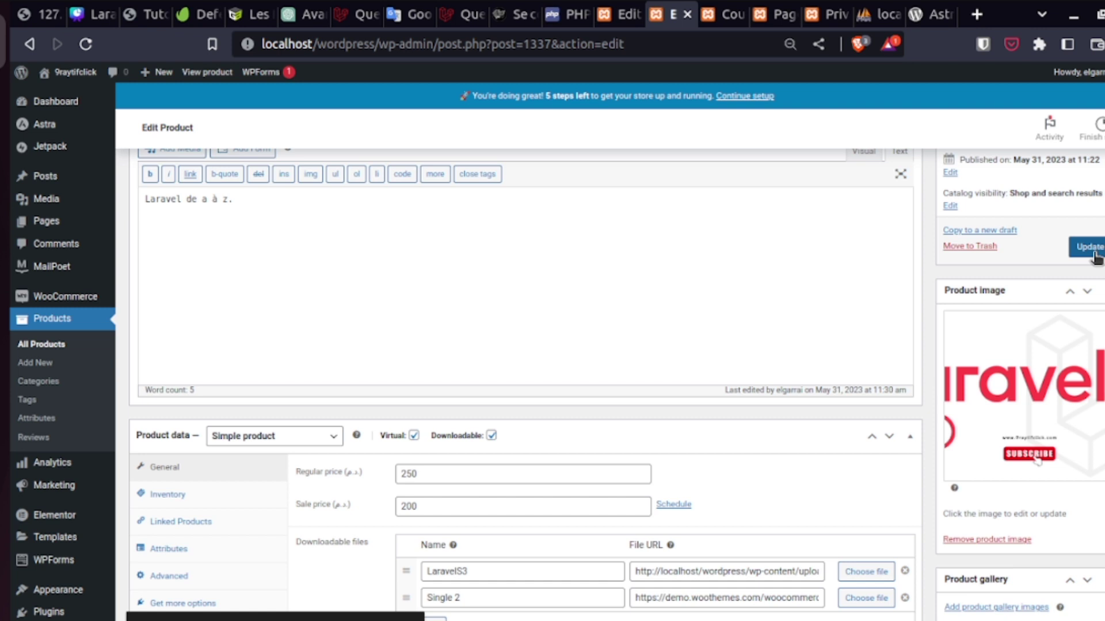
click(1090, 247)
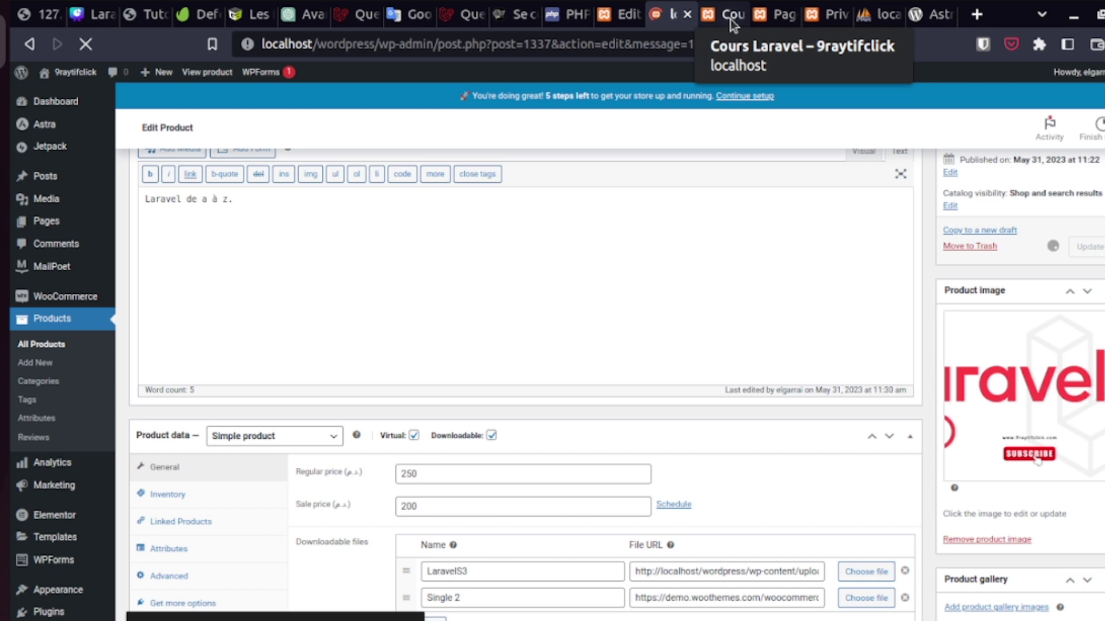
click(729, 23)
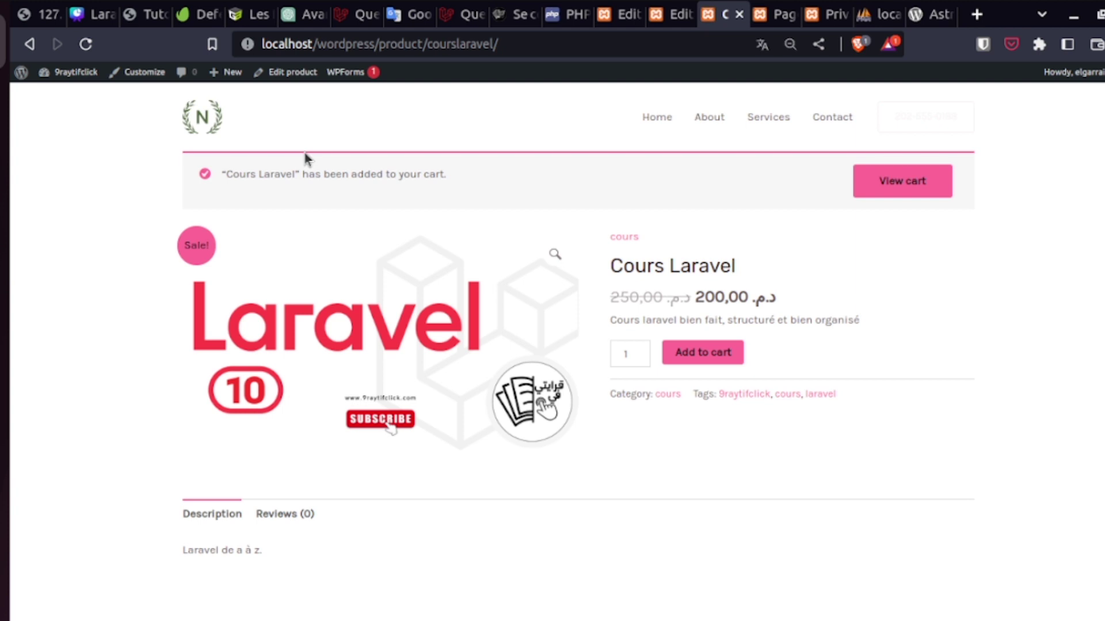
- Put Cours Laravel (200,00) in the cart and open the shopping cart
drag(752, 297, 721, 325)
click(893, 185)
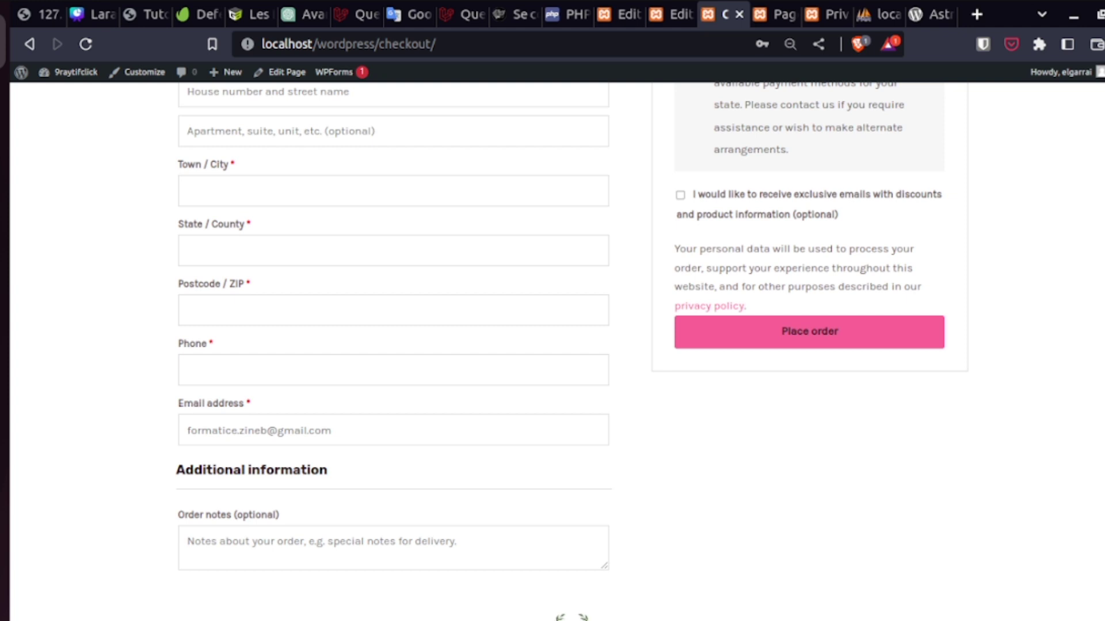
- Review the checkout billing fields, starting with Company name
scroll(552, 345, up, 7)
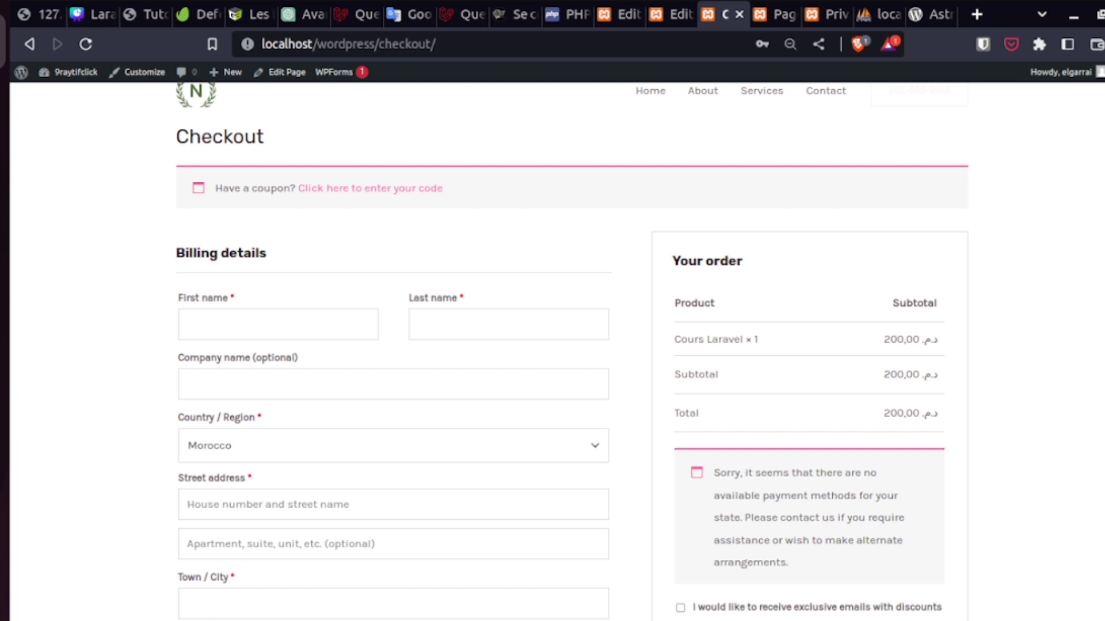
scroll(553, 345, down, 7)
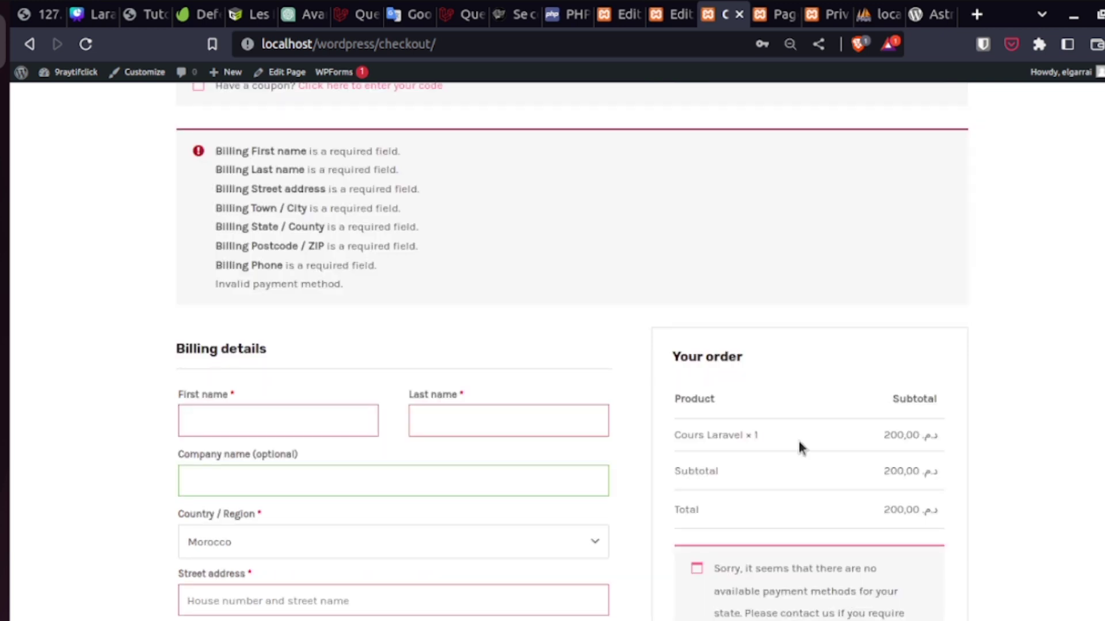
click(187, 481)
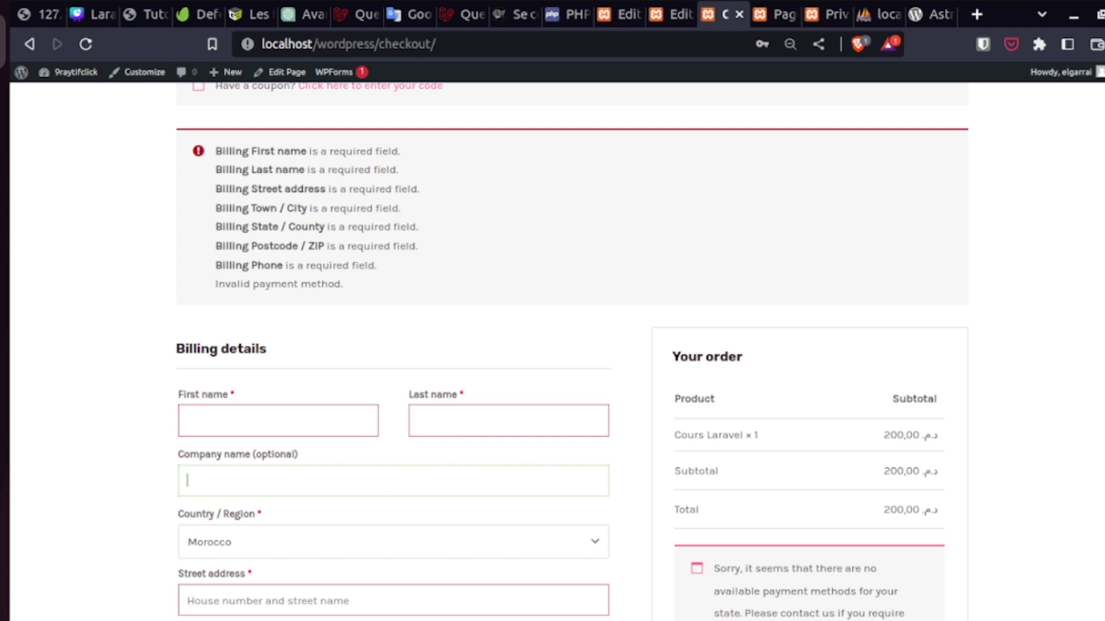
scroll(949, 604, down, 9)
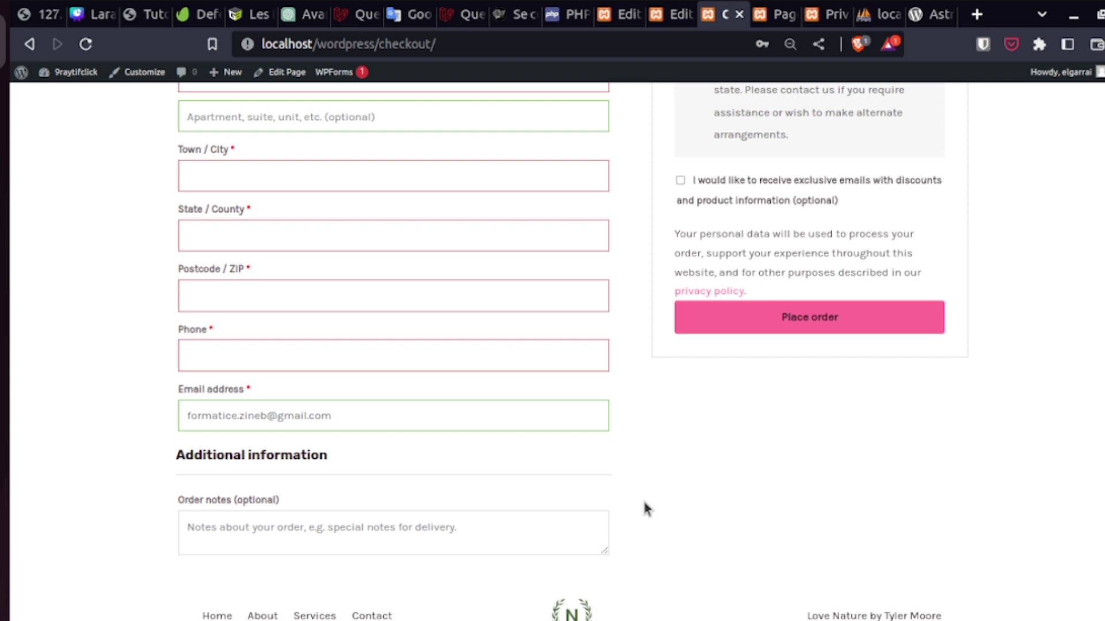
scroll(644, 506, up, 5)
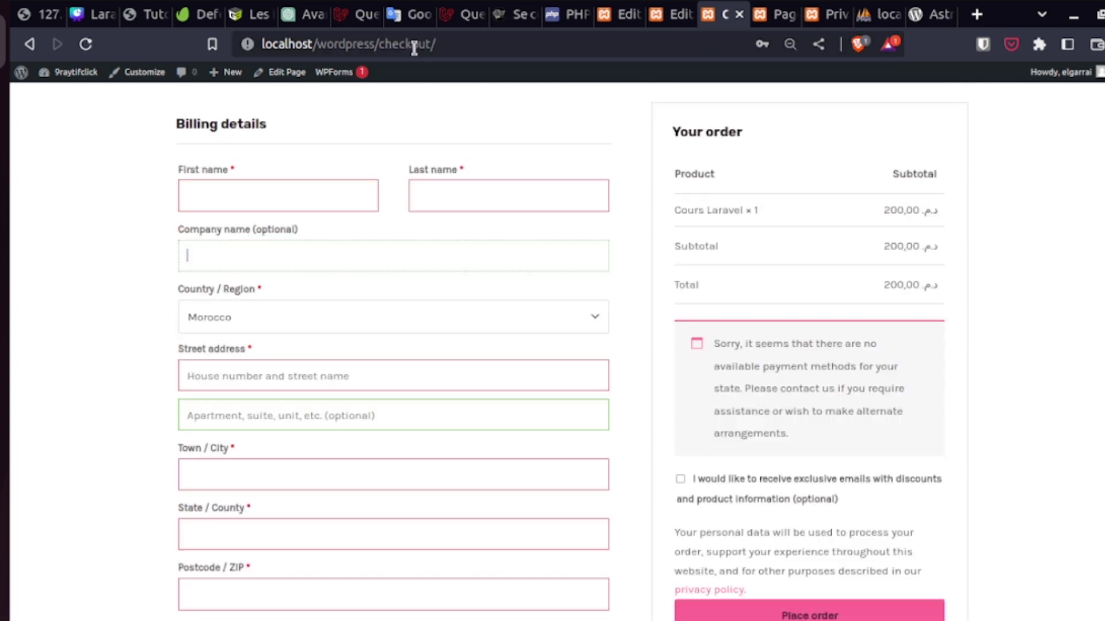
- Highlight 'checkout' in the page address, then switch to the course slides PDF
double_click(414, 45)
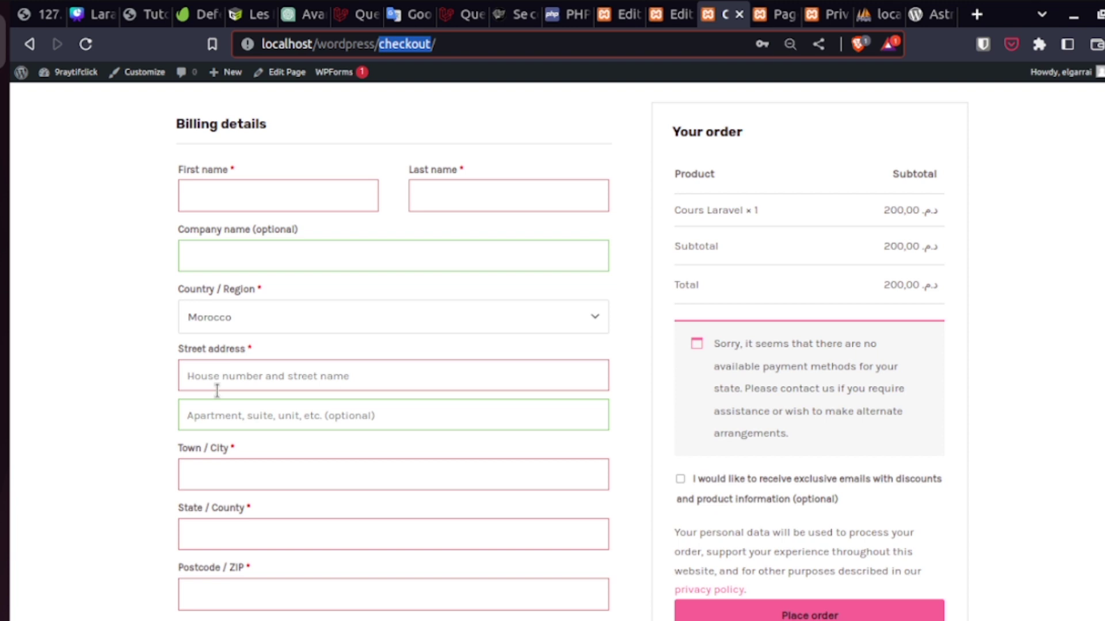
click(841, 366)
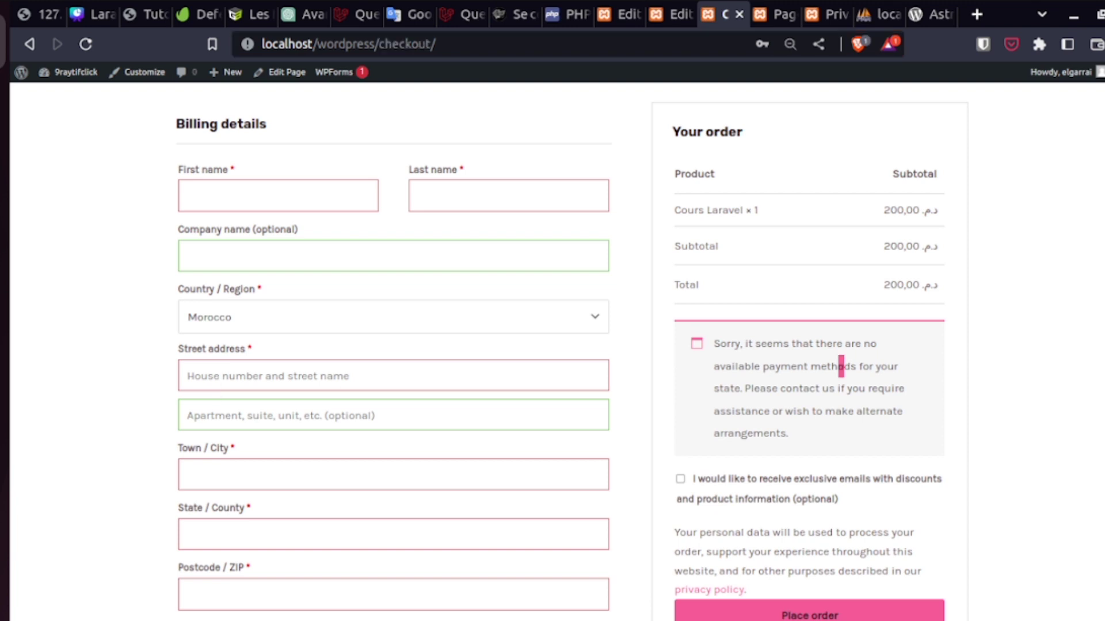
scroll(841, 366, down, 5)
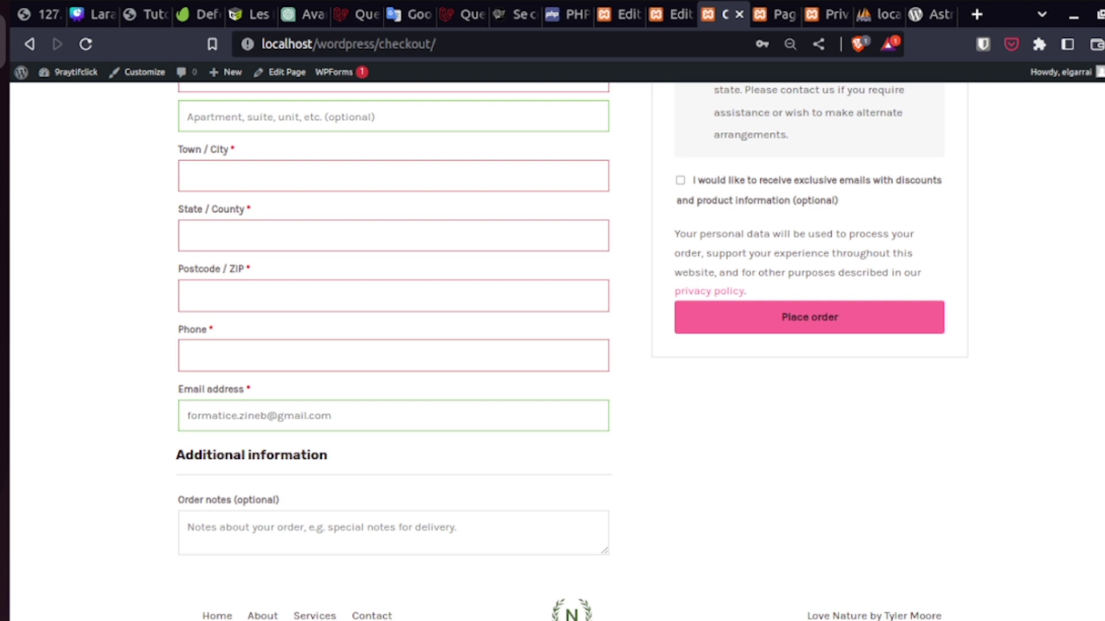
key(alt+Tab)
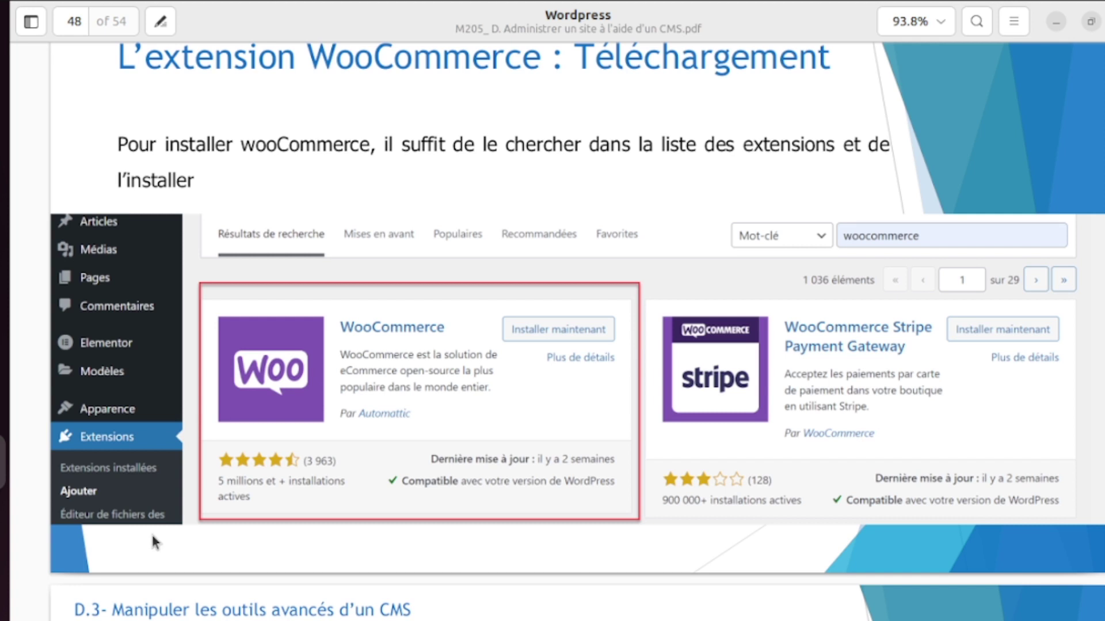
- Advance the course PDF from page 48 to page 52, the product management slide
key(Page_Down)
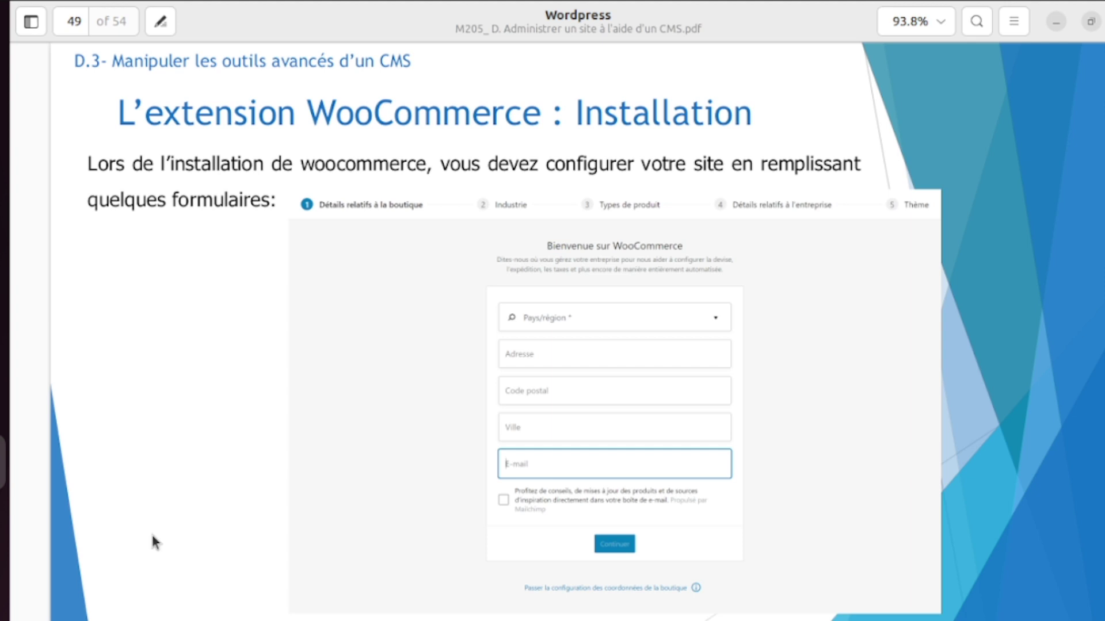
key(Page_Down)
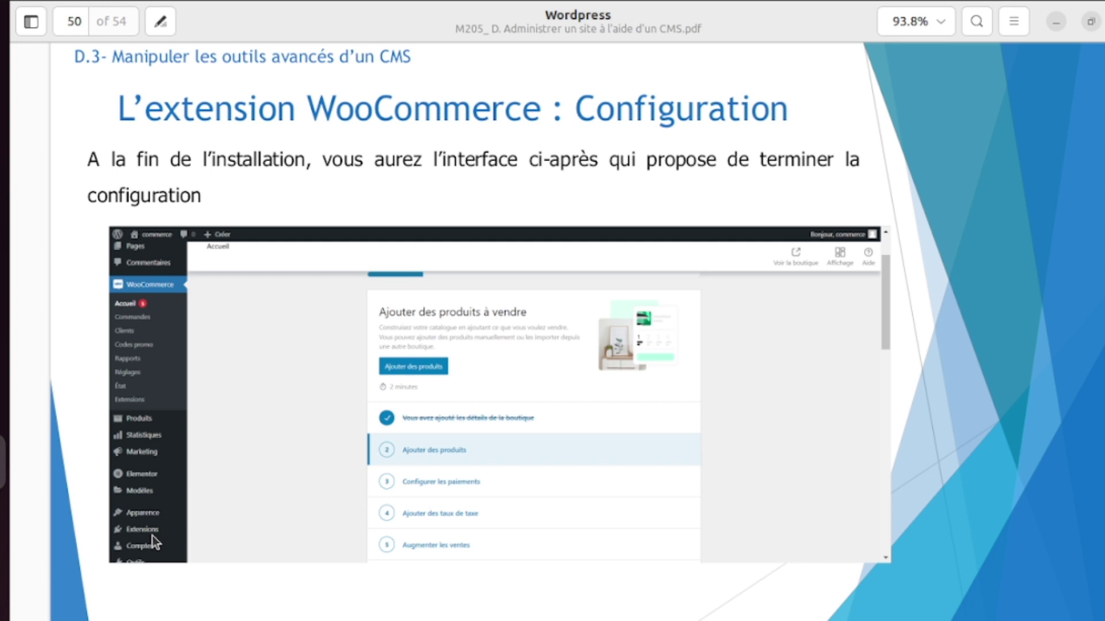
key(Right)
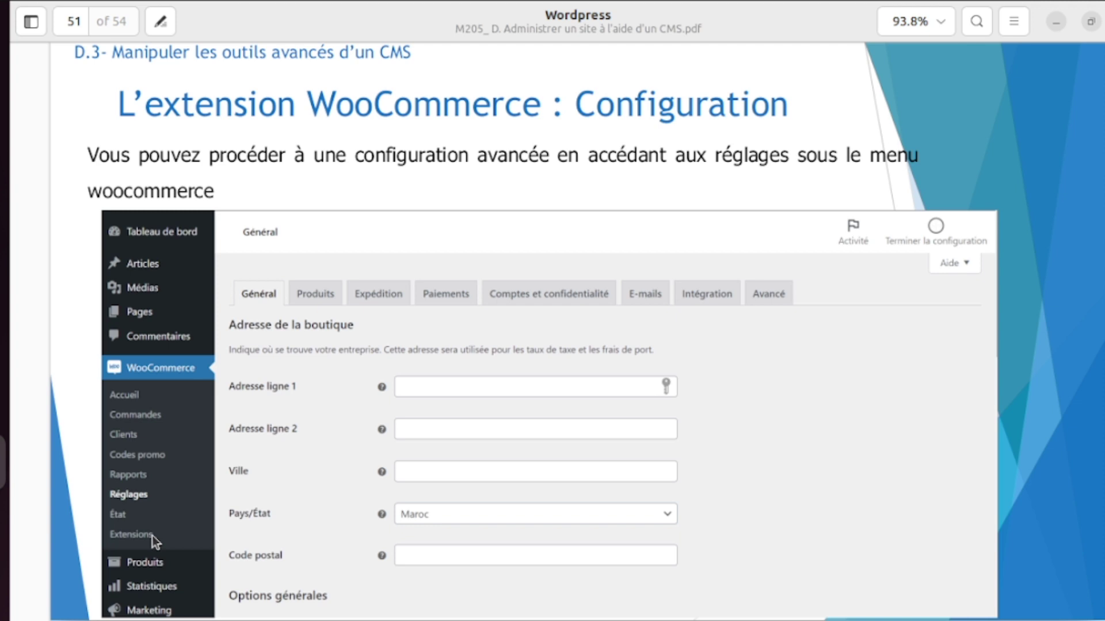
key(Right)
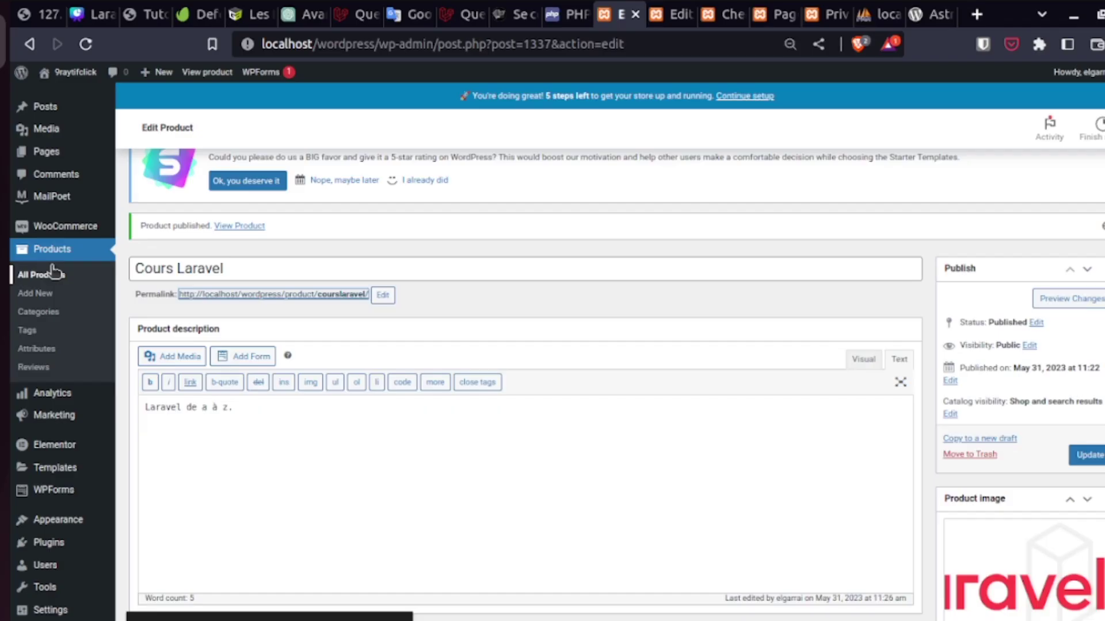
- Show the All Products list with Cours Laravel, then switch to the Statistiques slide
click(54, 274)
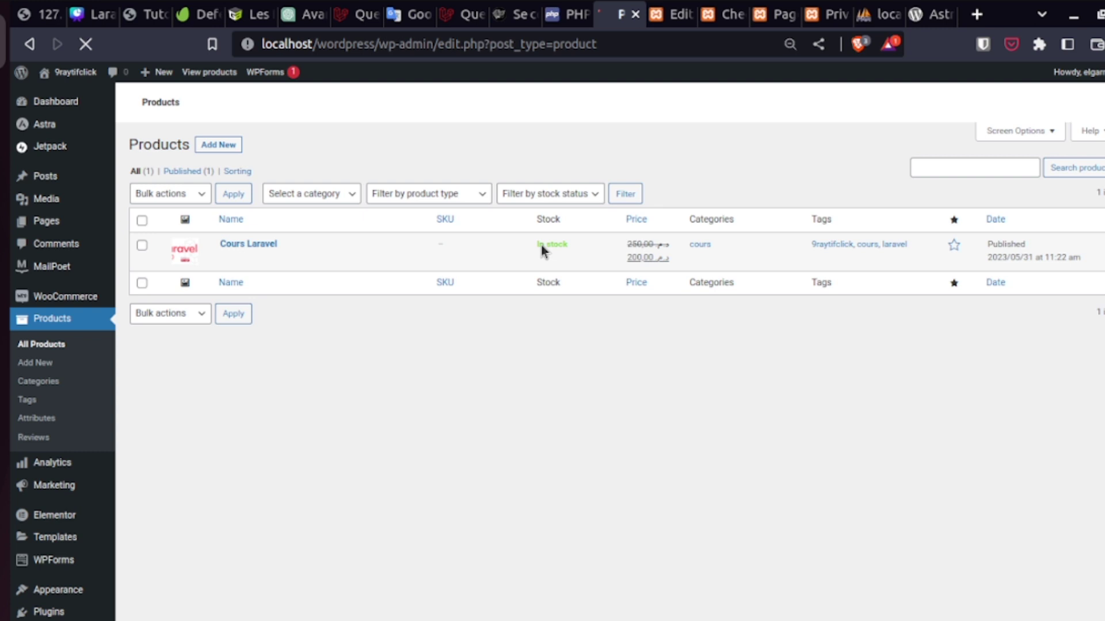
key(alt+Tab)
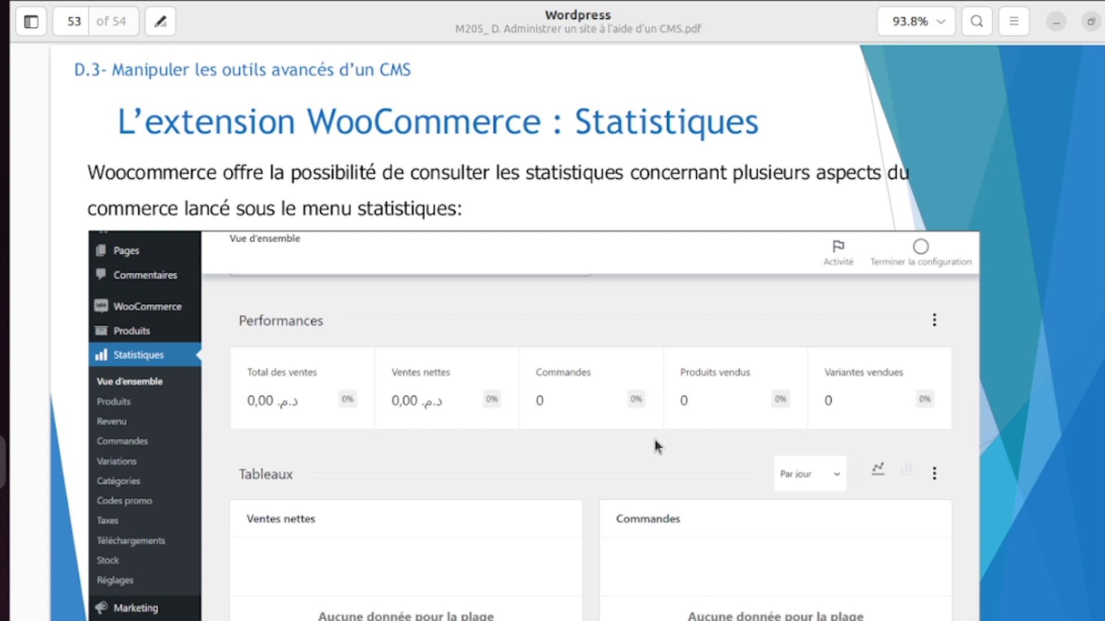
- Go to page 54, the WooCommerce Rôles slide, then switch back to the WordPress Users page
key(Right)
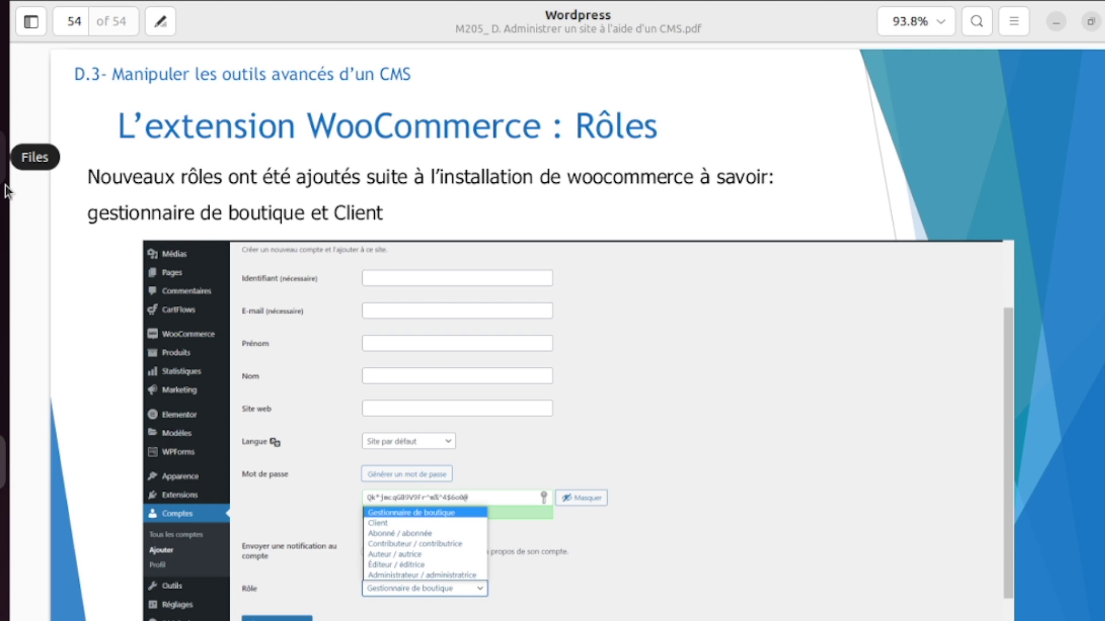
key(alt+Tab)
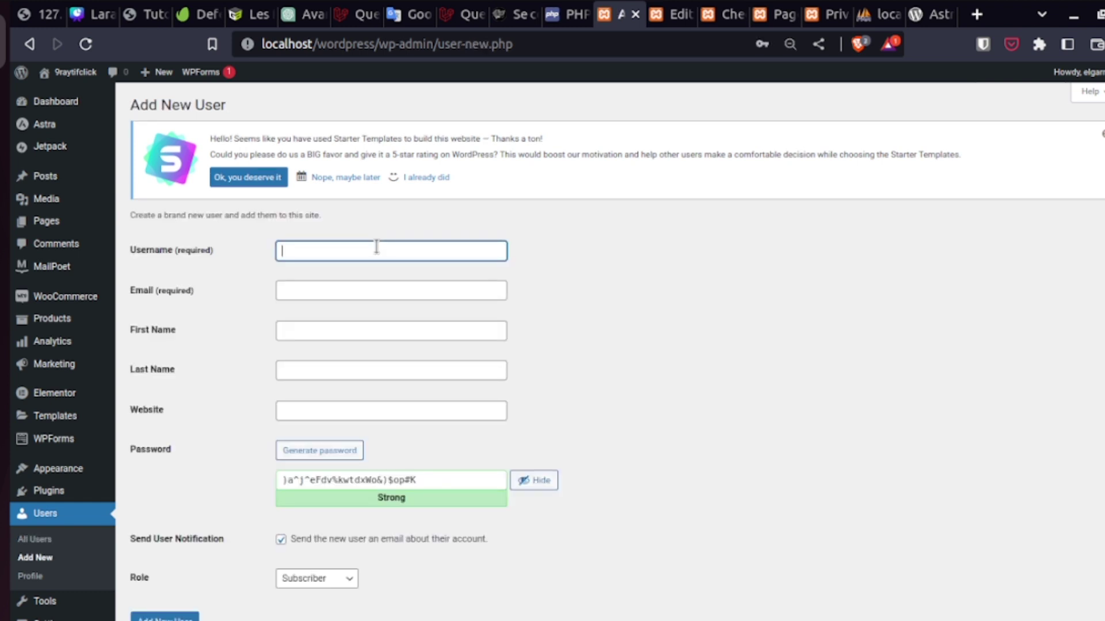
- Enter username and first name testu1 and replace the generated password with a custom one
text(testu1)
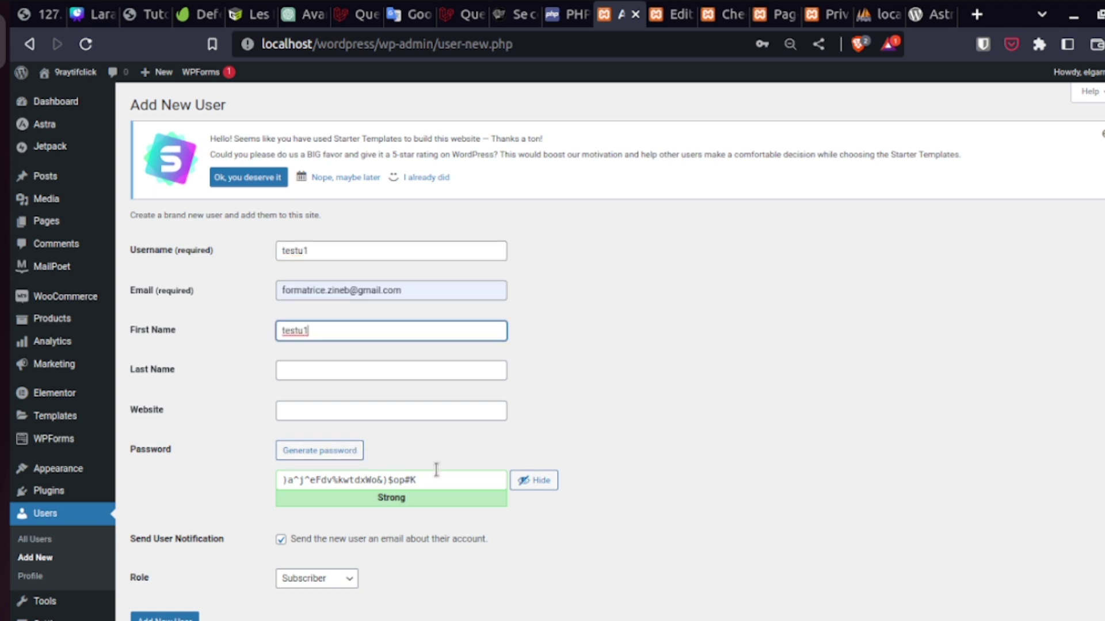
drag(436, 478, 247, 483)
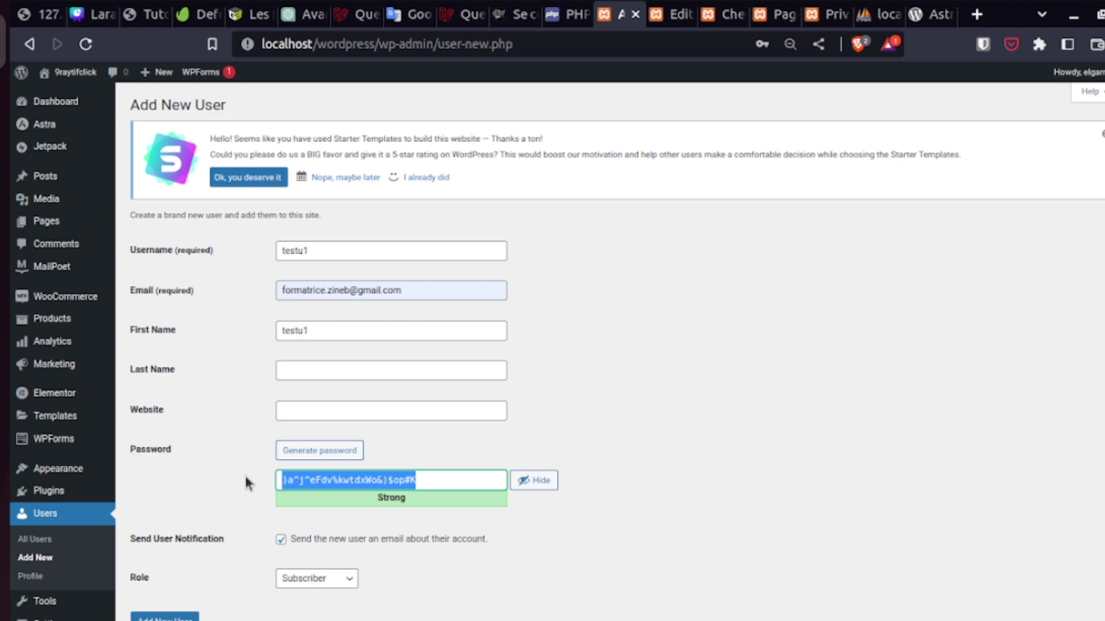
key(ctrl+v)
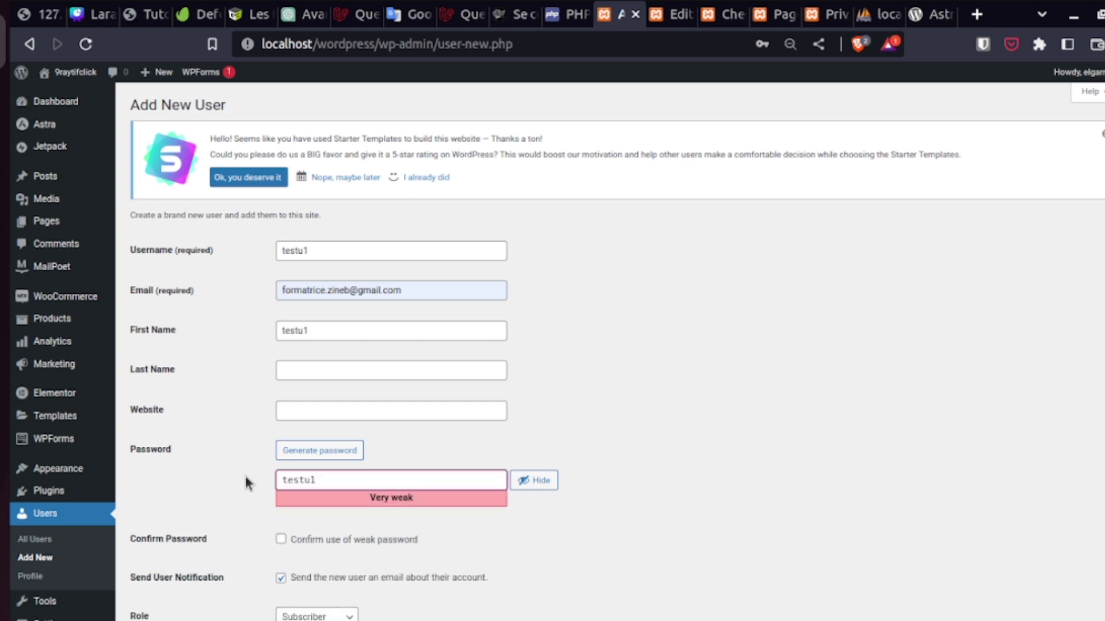
text(AZERTY123)
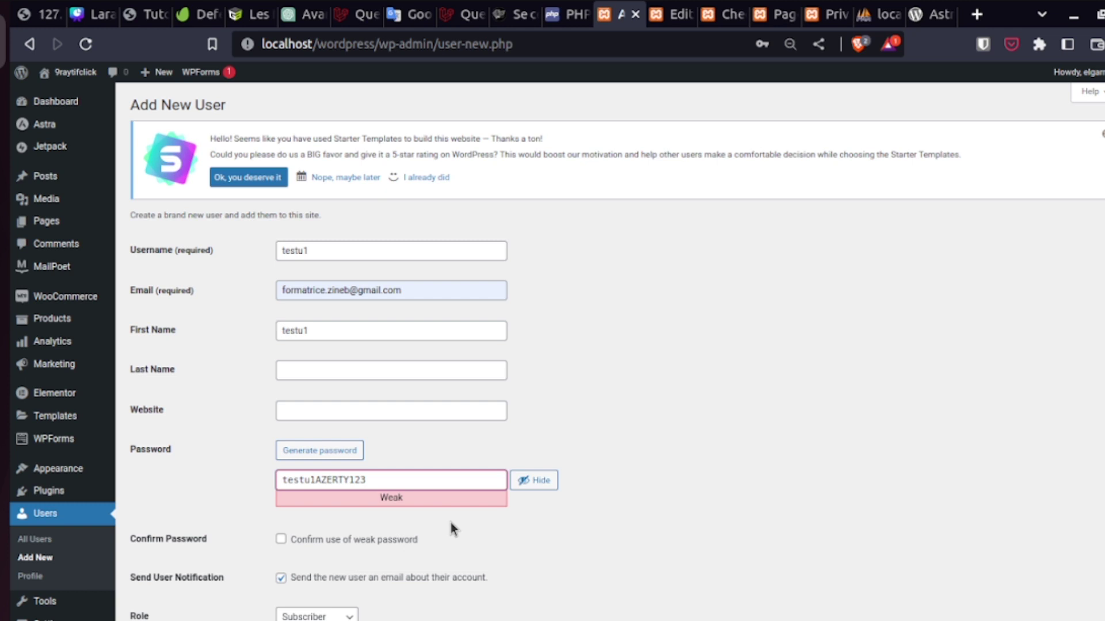
text(test)
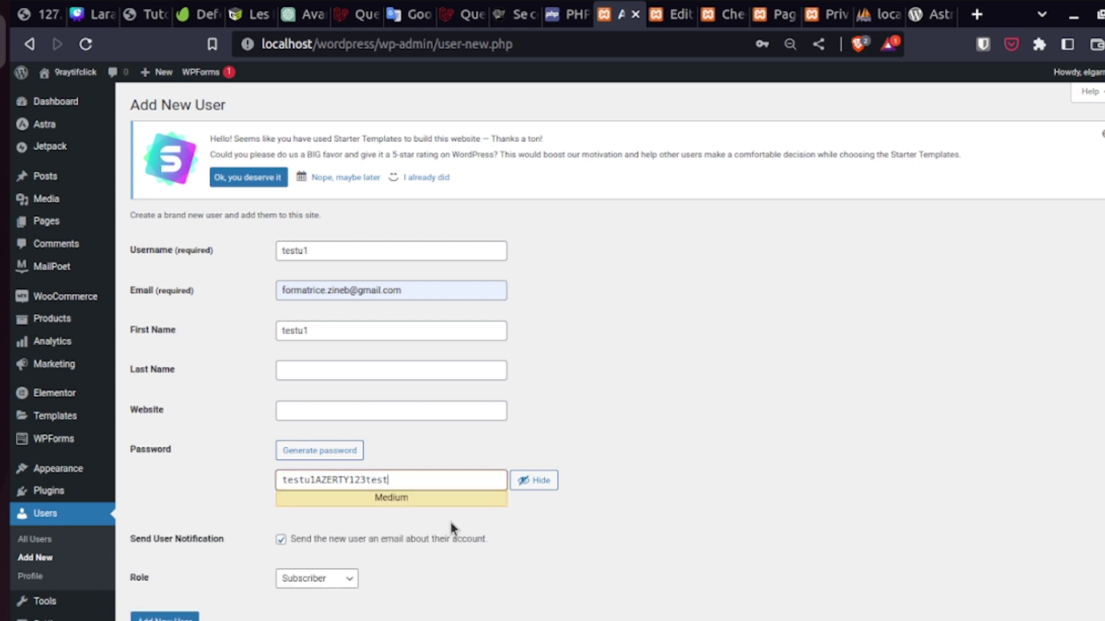
text(u1)
key(ctrl+a)
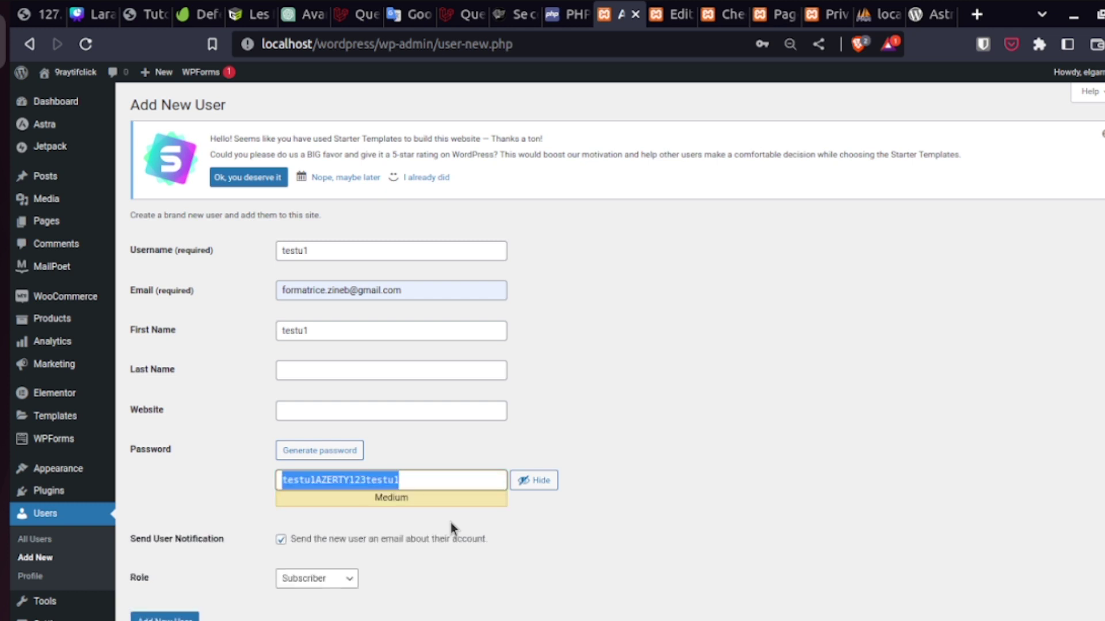
click(339, 582)
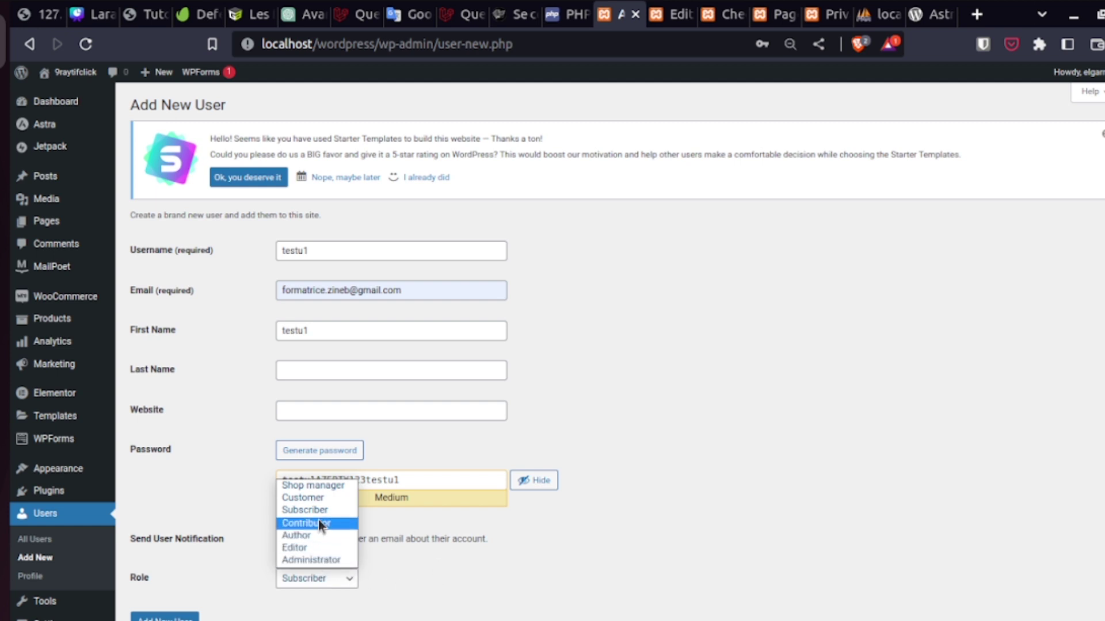
- Create testu1 with the Customer role, save its login in the browser, and log out
click(317, 500)
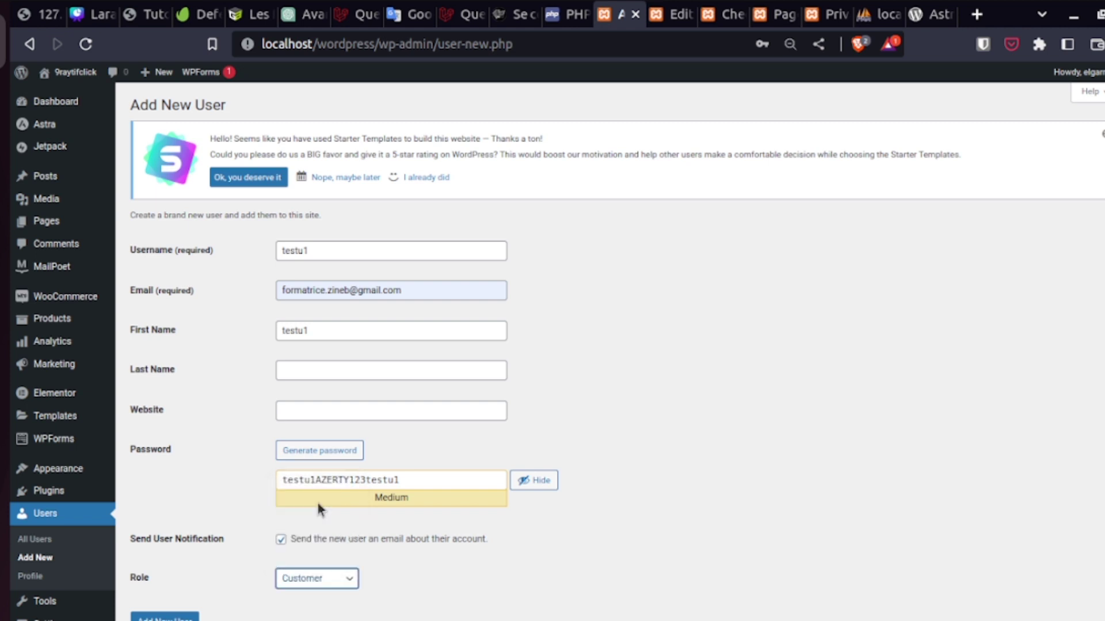
click(176, 618)
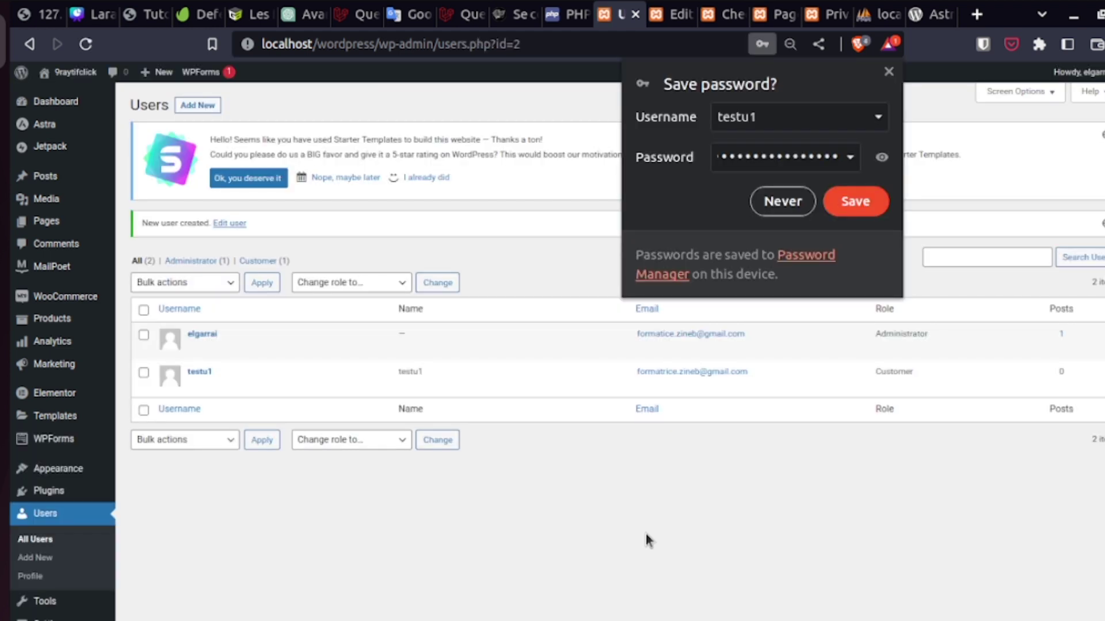
click(865, 209)
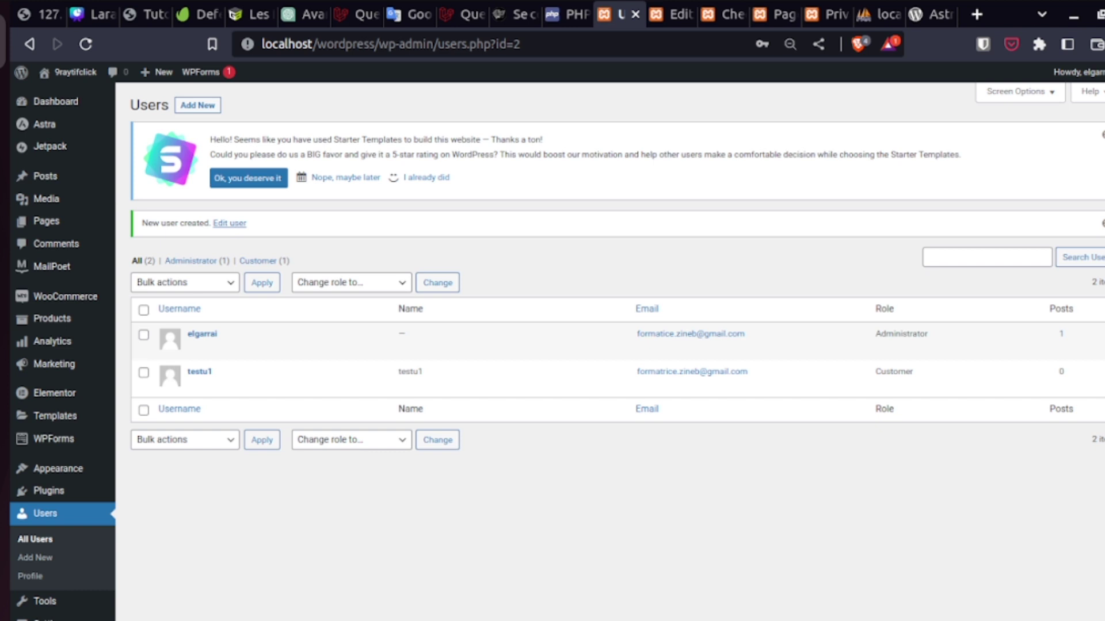
mouse_move(1078, 73)
click(1039, 139)
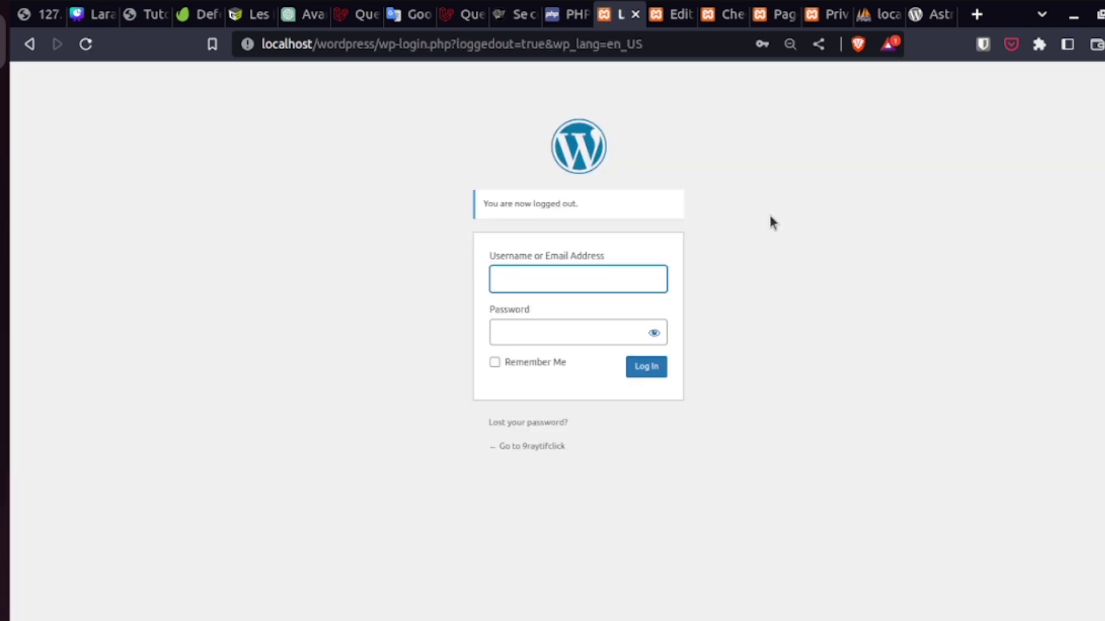
- Sign in as testu1 with the saved login and view its empty Orders list
text(t)
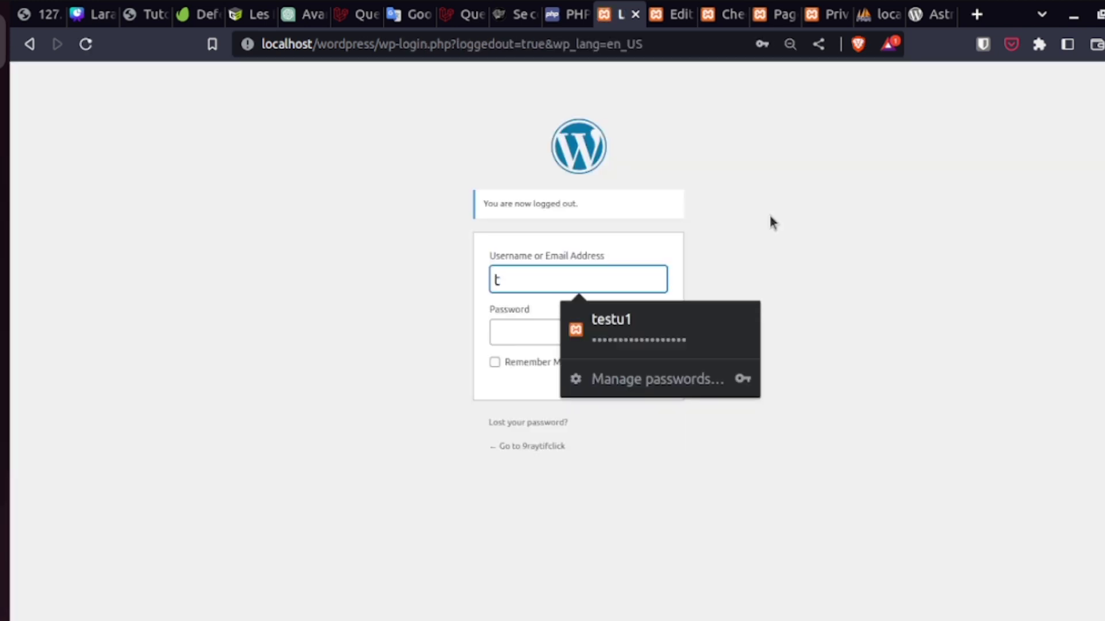
key(Down)
key(Return)
key(Return)
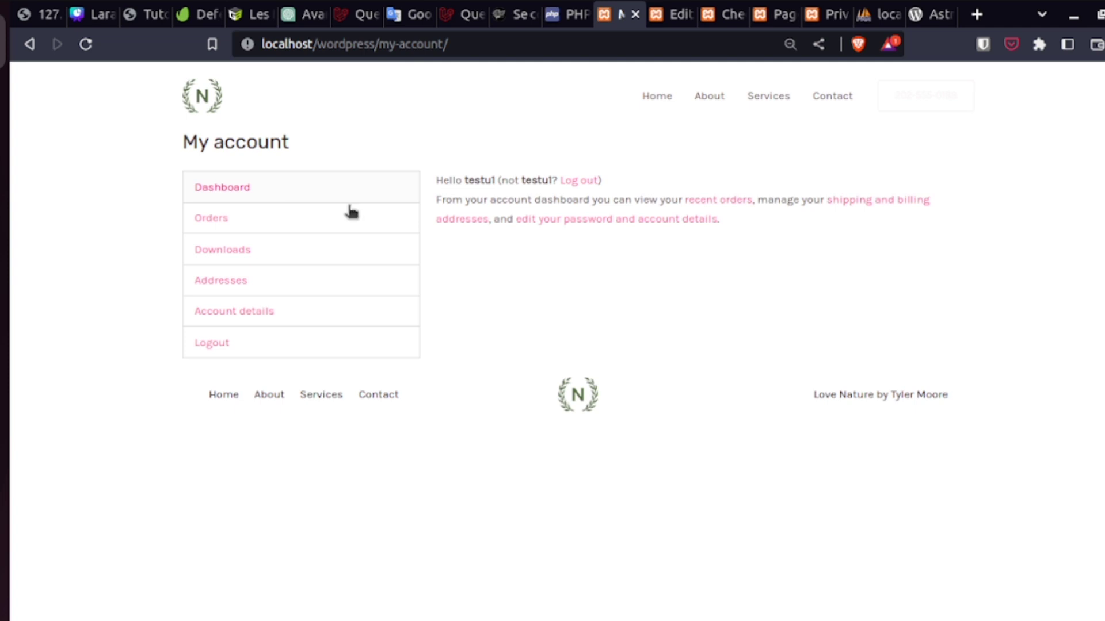
click(233, 220)
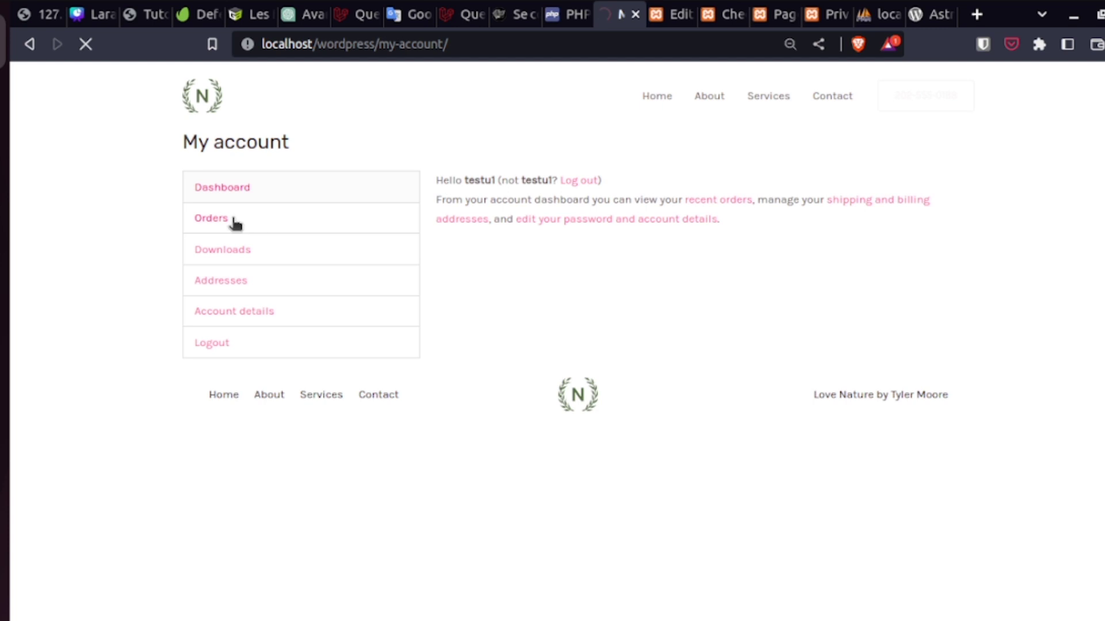